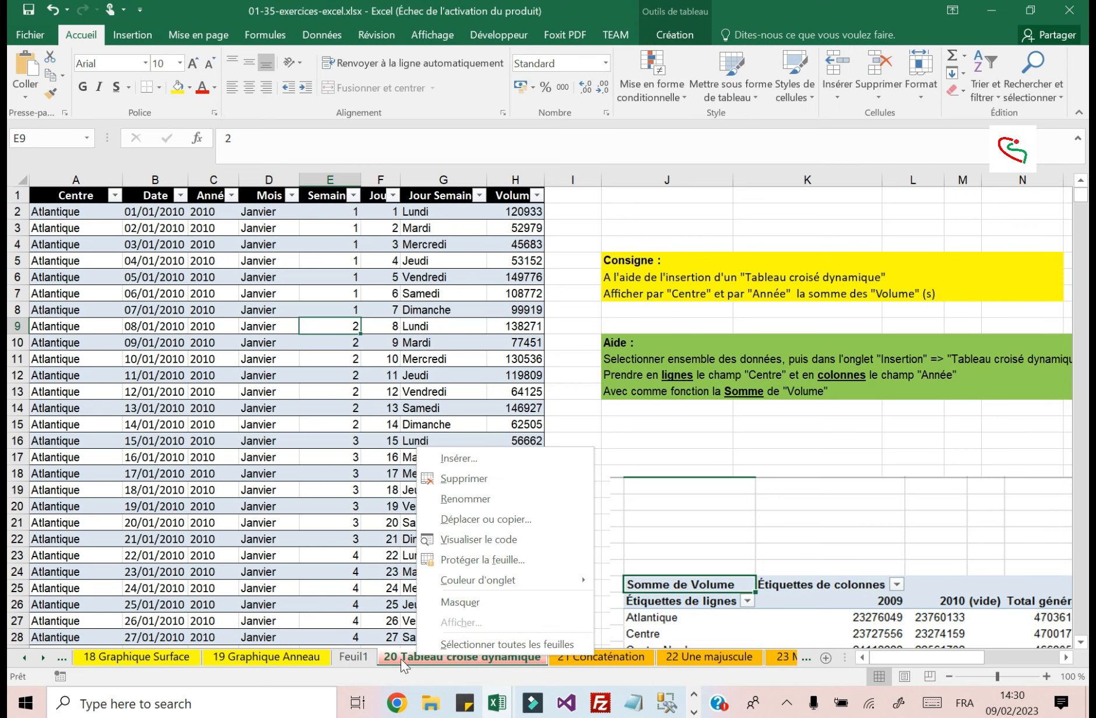
# - Insert a blank worksheet before the "20 Tableau croisé dynamique" sheet and enter 2 in D3 and 3 in E3
pyautogui.click(489, 460)
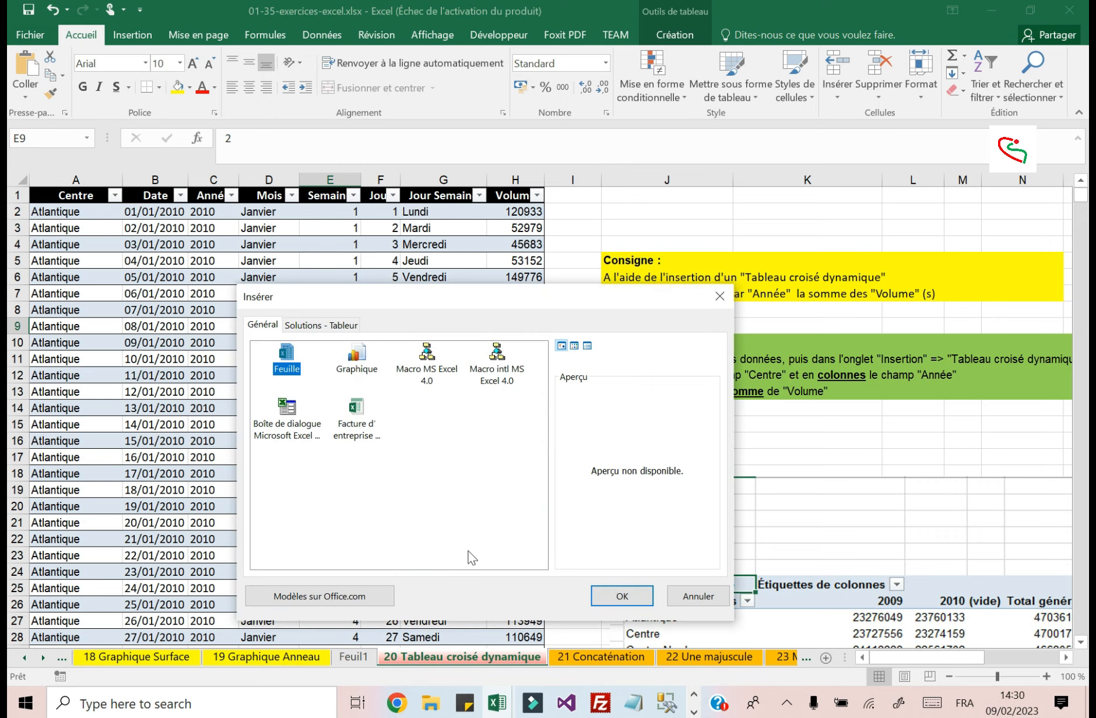
pyautogui.click(612, 596)
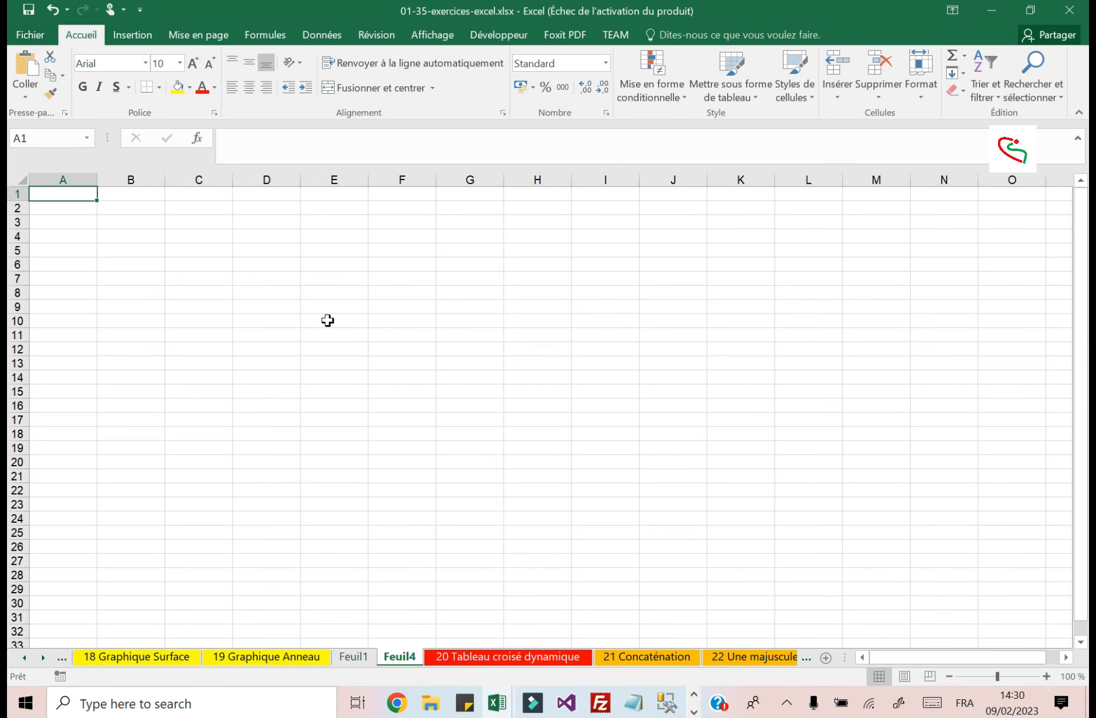
pyautogui.click(279, 257)
pyautogui.click(265, 234)
pyautogui.click(266, 222)
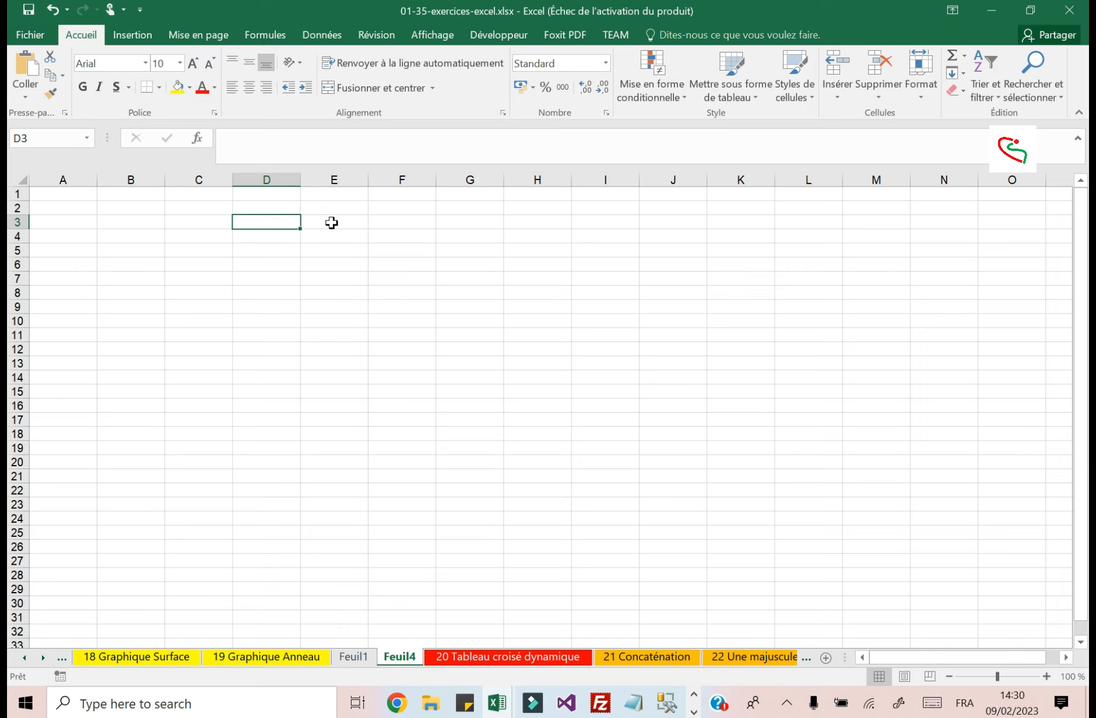
pyautogui.write('2')
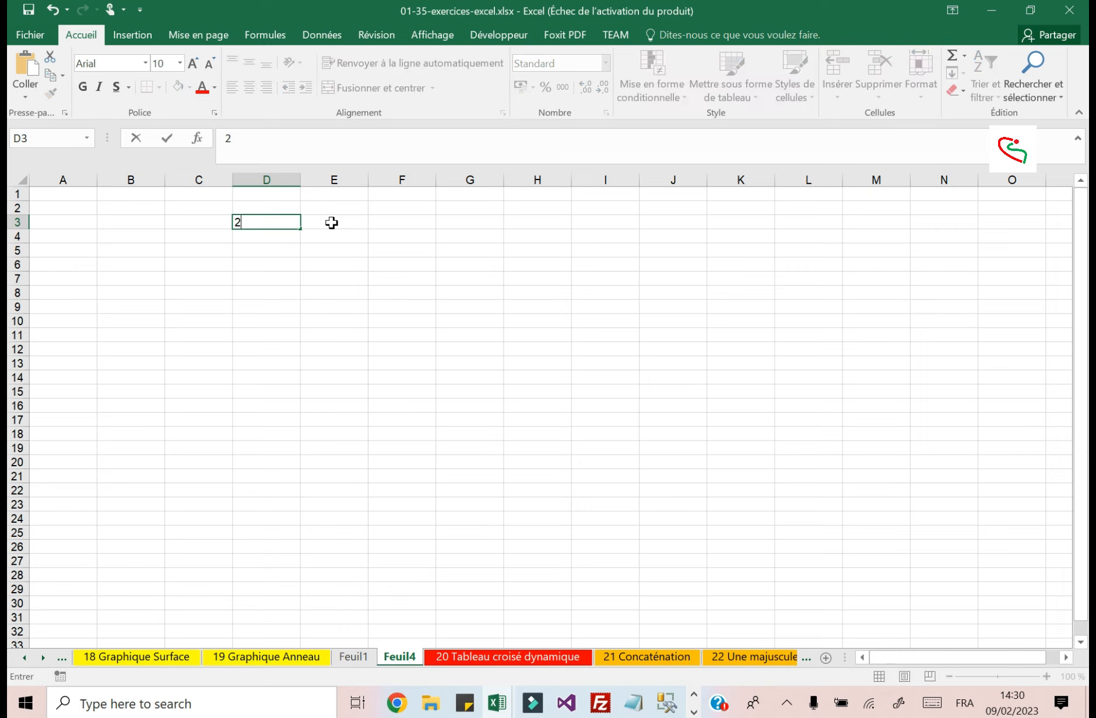
pyautogui.press('Tab')
pyautogui.write('3')
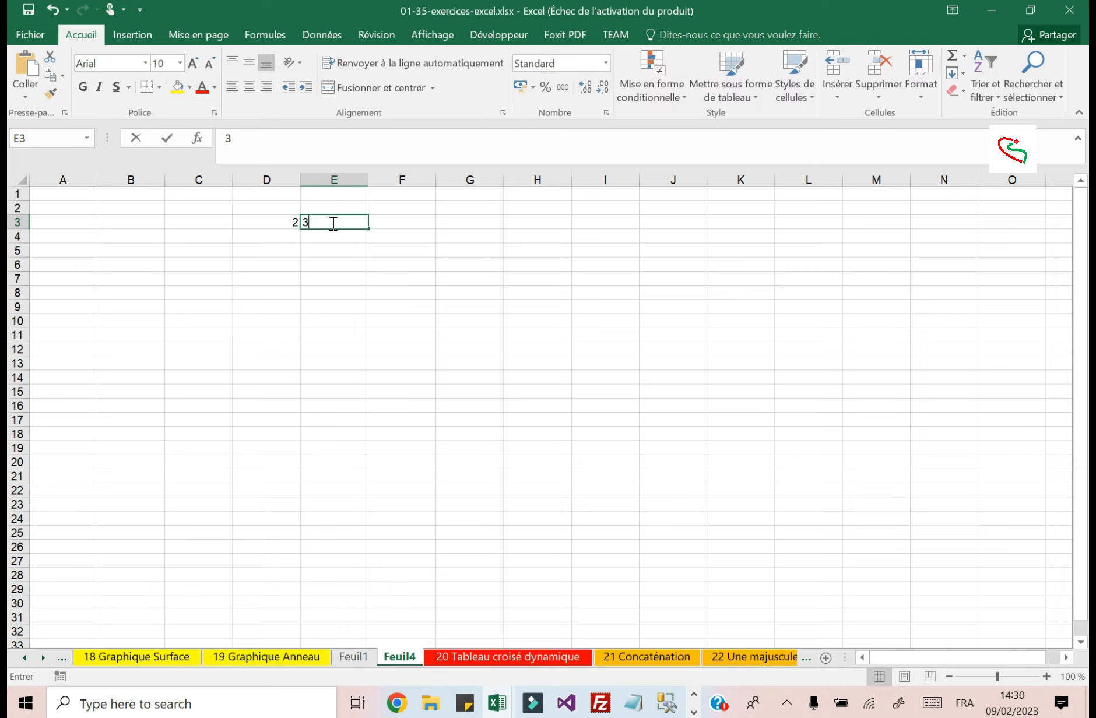
pyautogui.press('Tab')
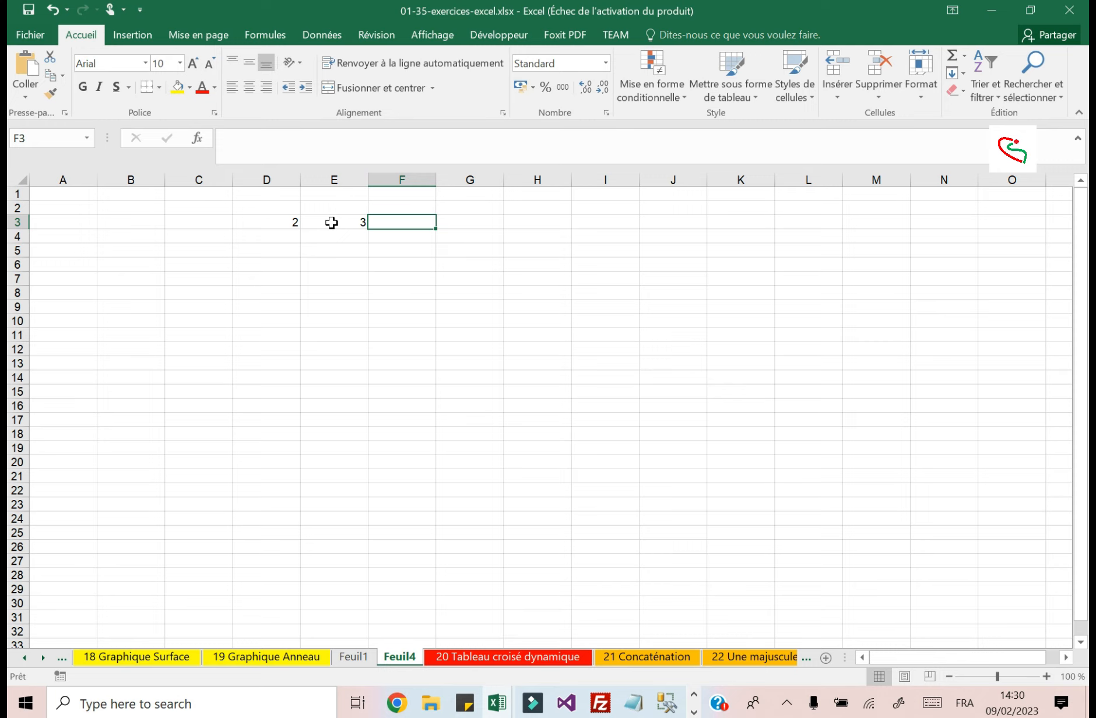
# - Enter the formula =SOMME(D3) in cell F3
pyautogui.write('=')
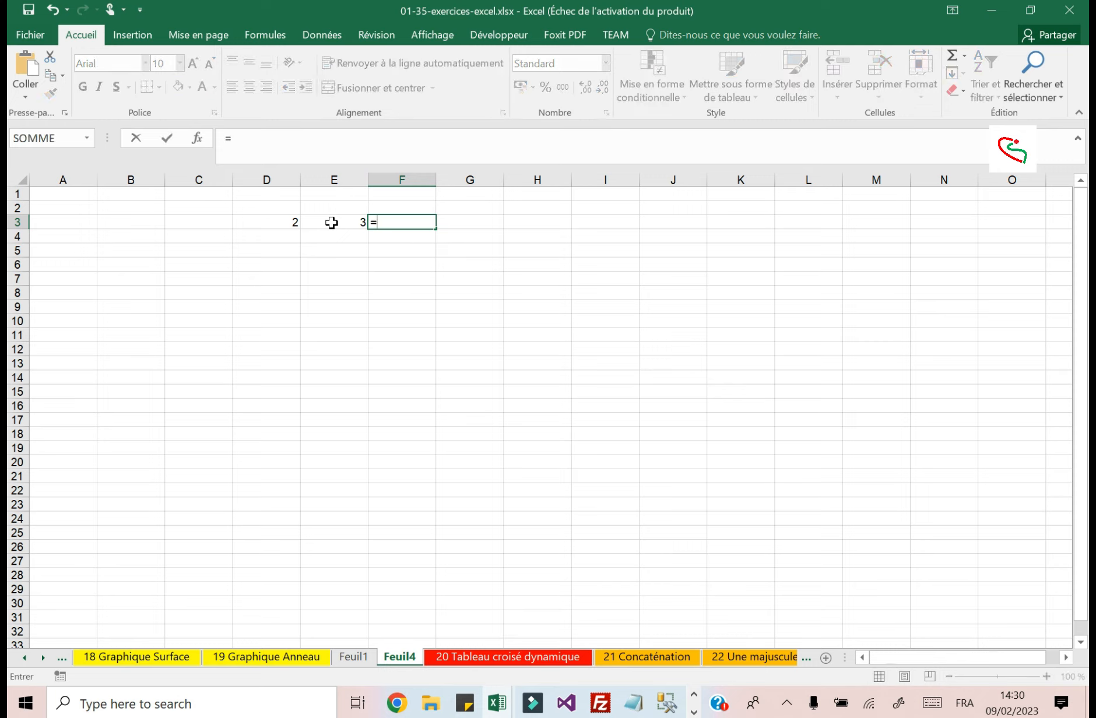
pyautogui.write('so')
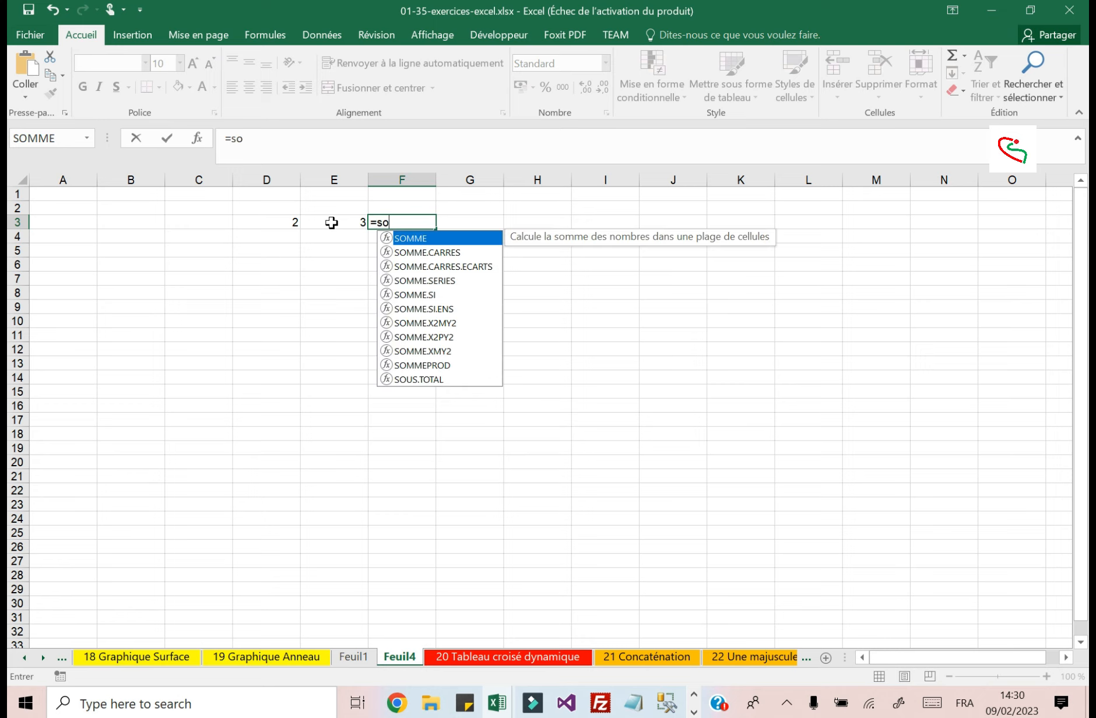
pyautogui.press('Tab')
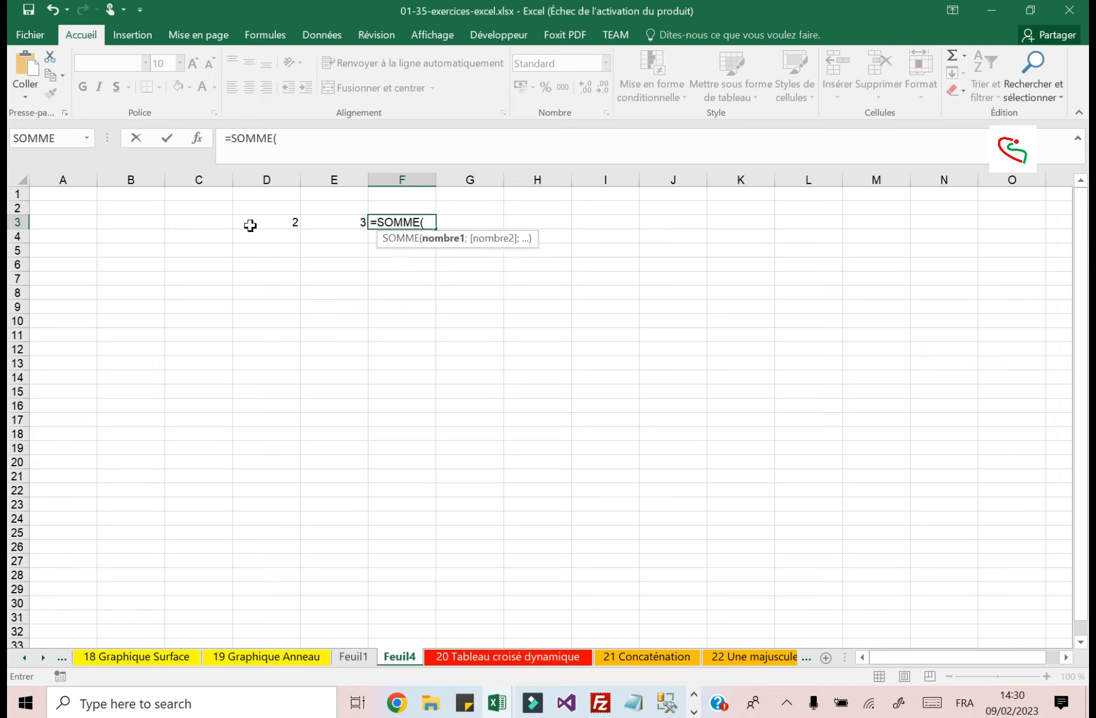
pyautogui.click(269, 220)
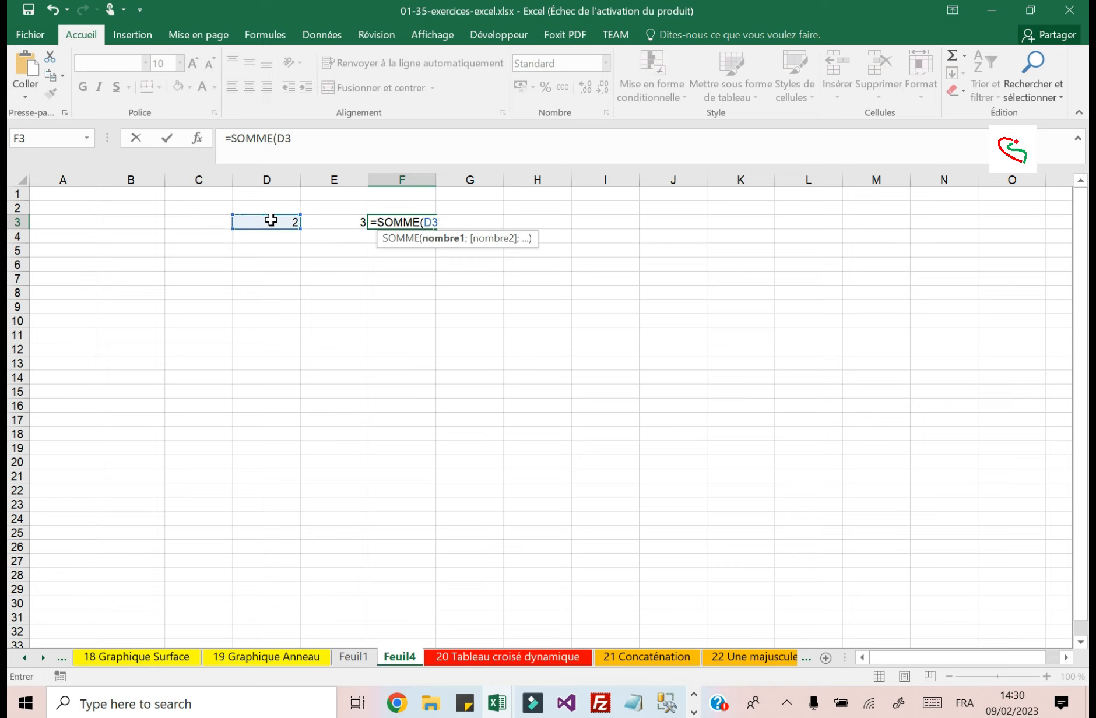
pyautogui.moveTo(284, 220); pyautogui.dragTo(324, 223)
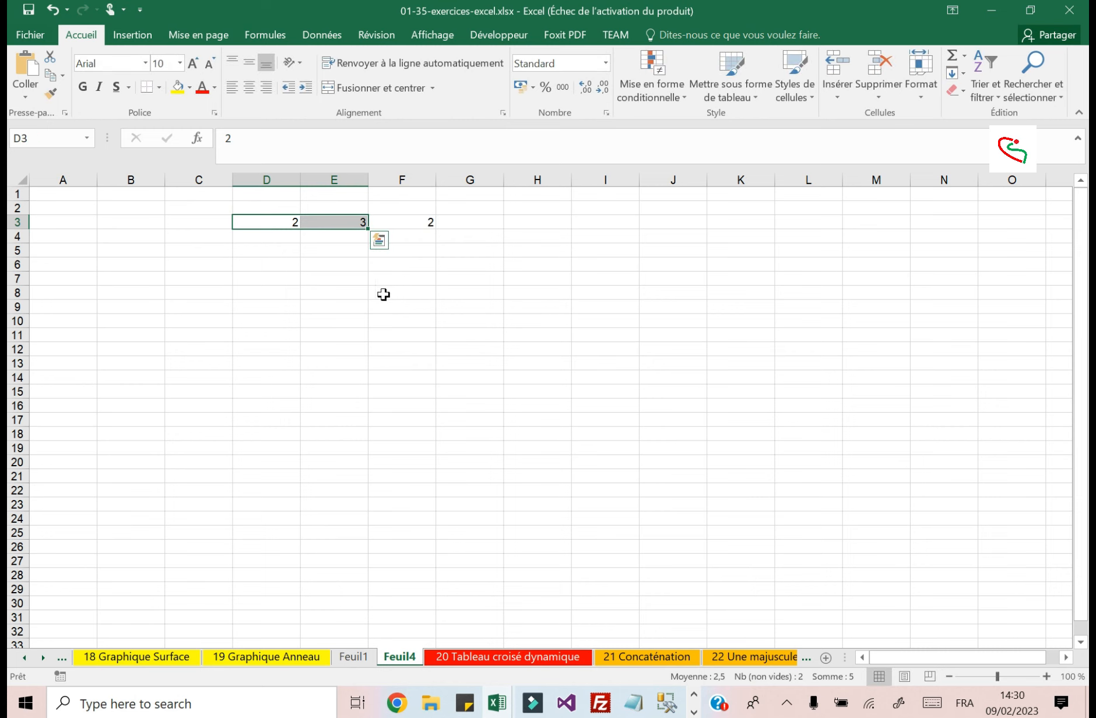
# - Change the argument of the SOMME formula in F3 to the range D3:E3
pyautogui.click(423, 224)
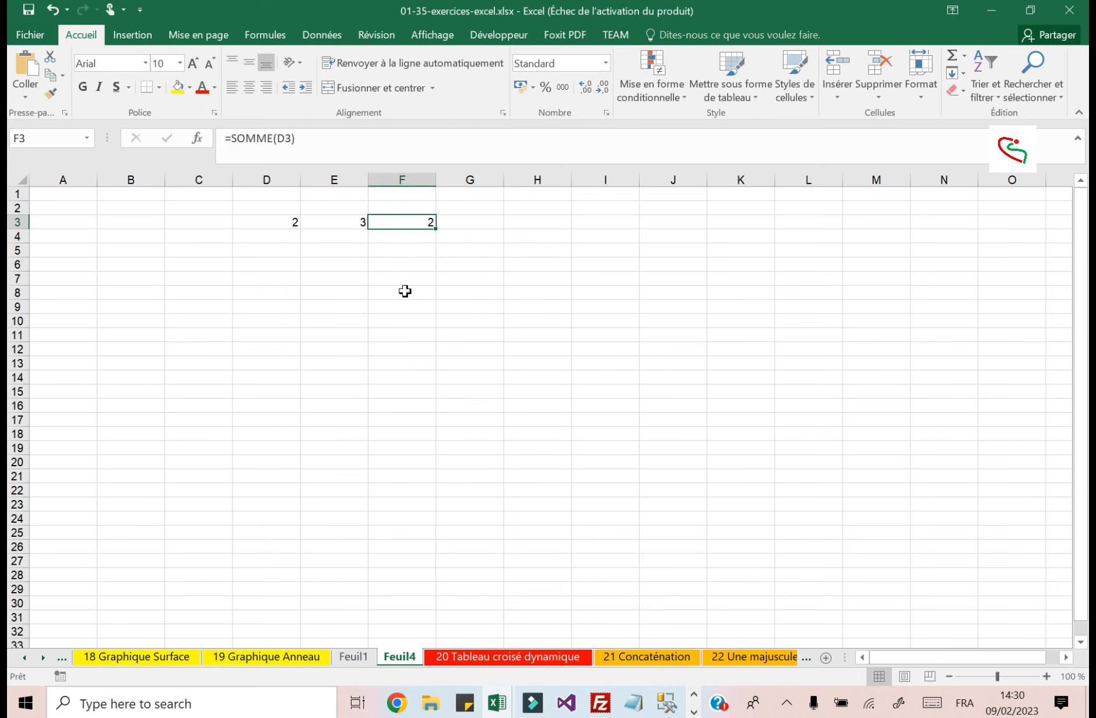
pyautogui.doubleClick(431, 222)
pyautogui.click(438, 222)
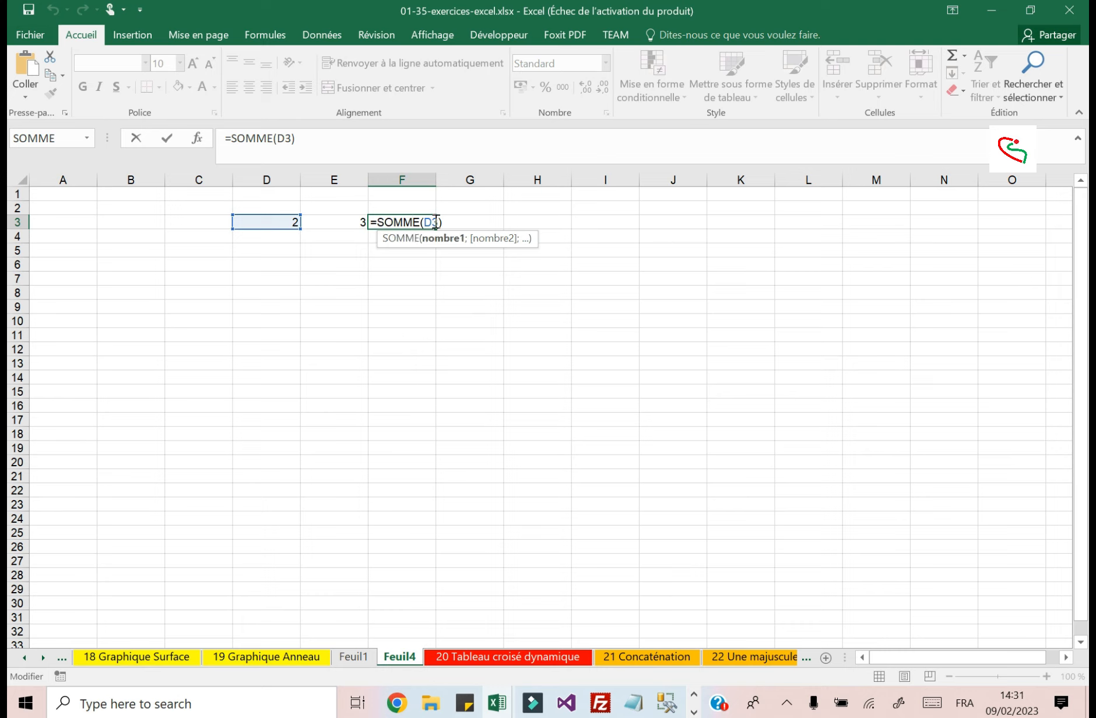
pyautogui.moveTo(438, 222); pyautogui.dragTo(425, 222)
pyautogui.moveTo(273, 220); pyautogui.dragTo(332, 222)
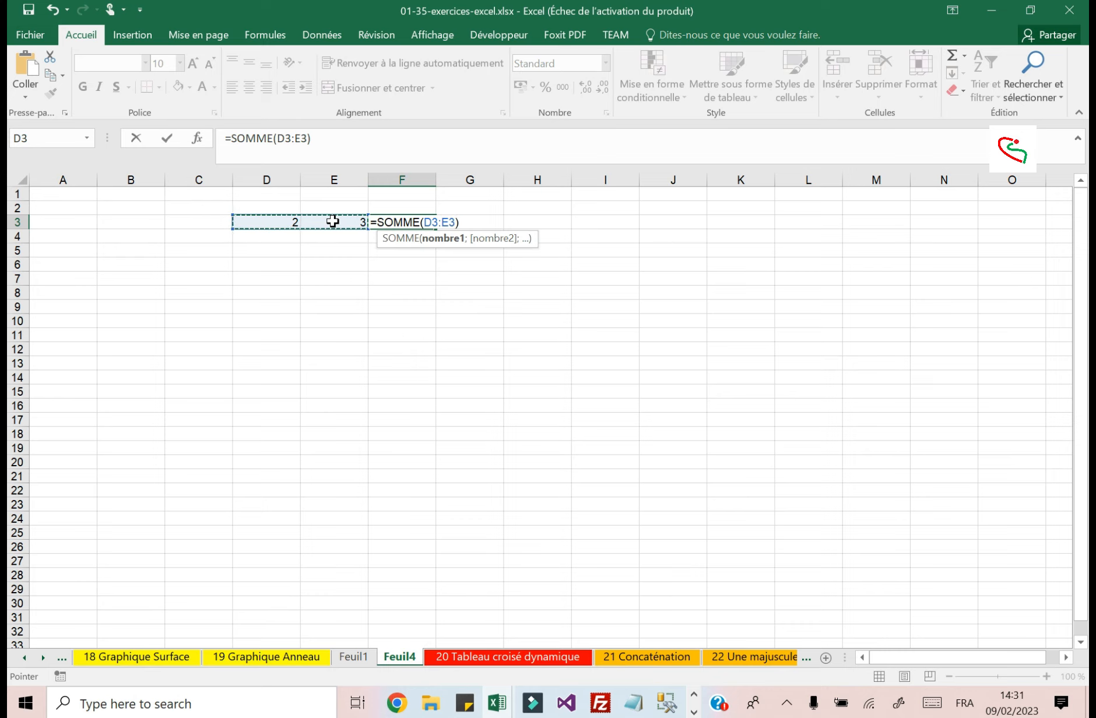
pyautogui.press('Return')
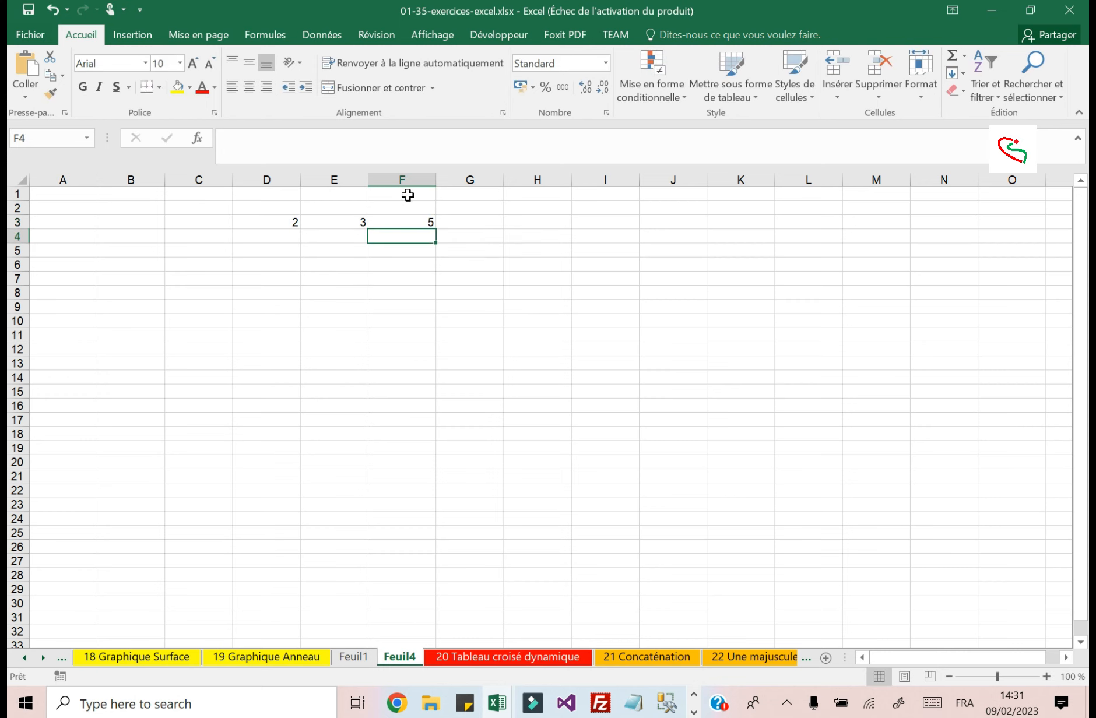
pyautogui.click(418, 219)
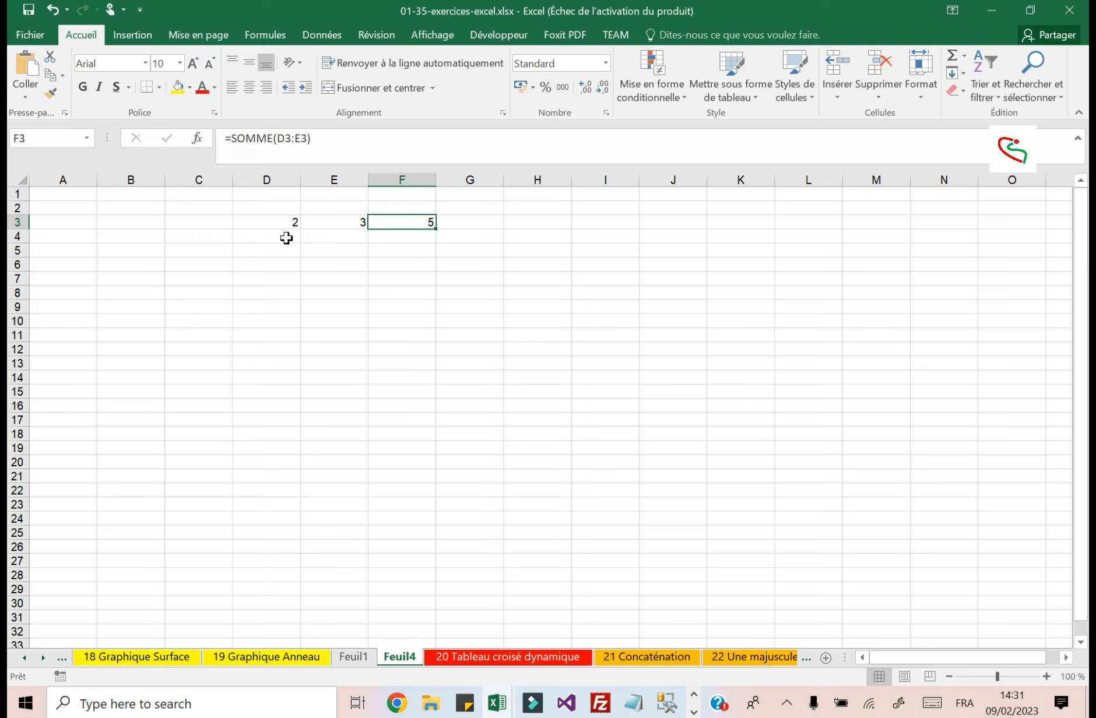
# - Copy the values in D3:E3 into rows 4 and 5 directly below
pyautogui.moveTo(280, 222); pyautogui.dragTo(312, 227)
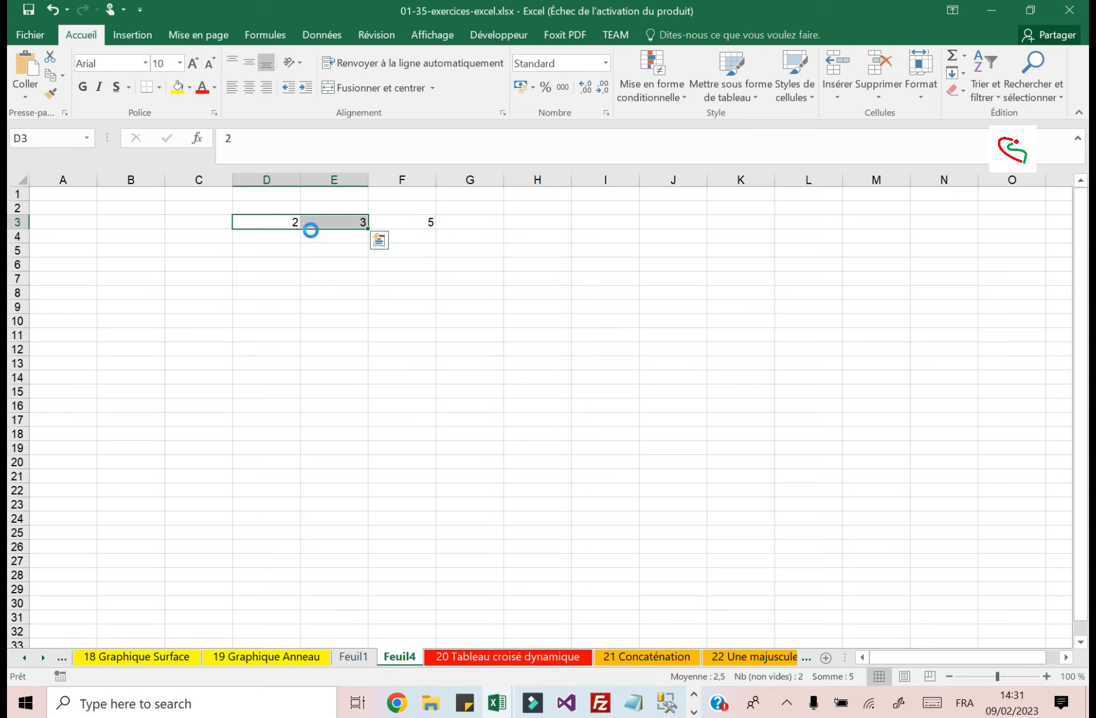
pyautogui.hotkey('ctrl', 'c')
pyautogui.click(292, 236)
pyautogui.hotkey('ctrl', 'v')
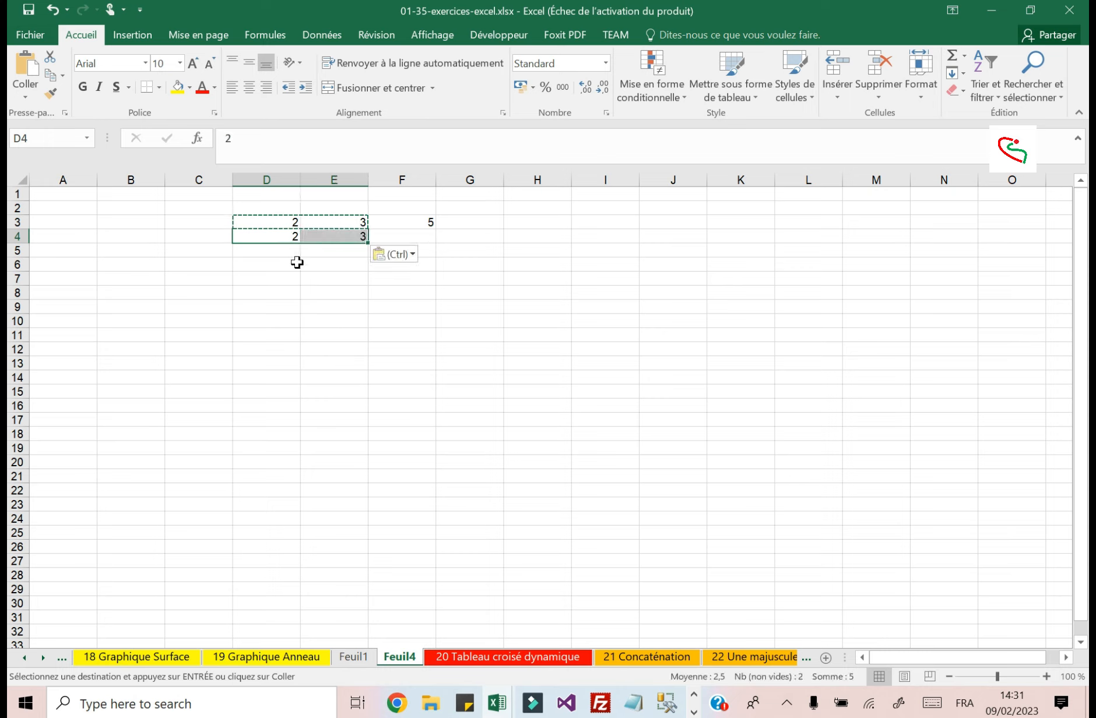
pyautogui.click(289, 251)
pyautogui.hotkey('ctrl', 'v')
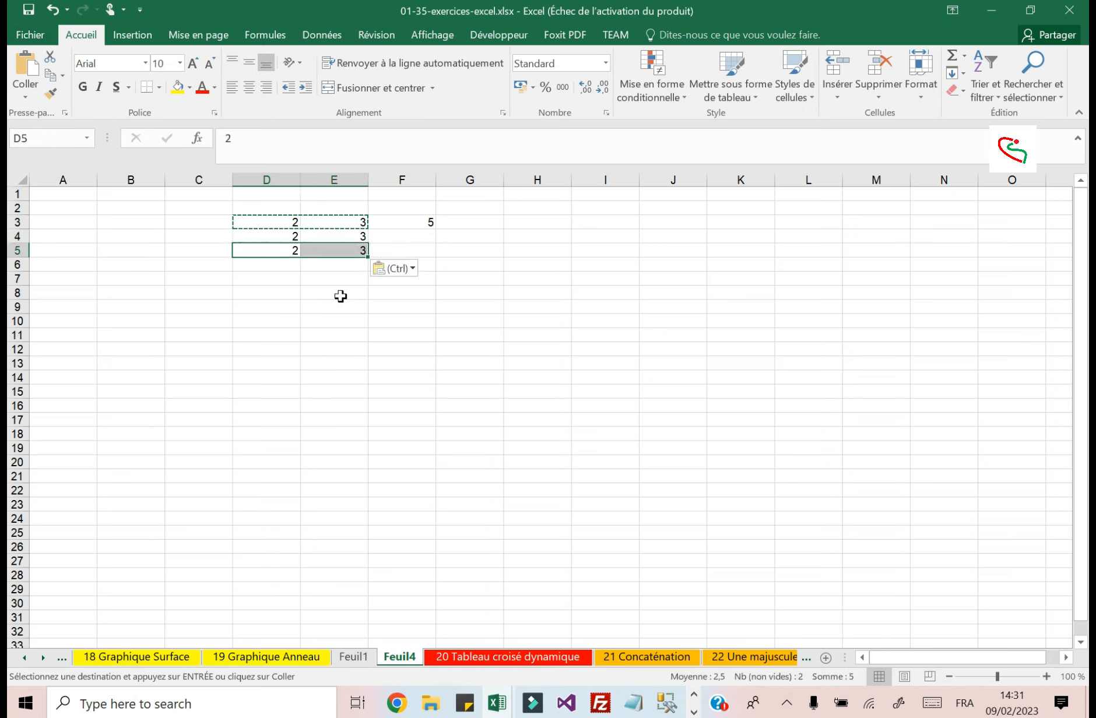
# - Insert an automatic sum of D4:E4 in cell F4
pyautogui.click(396, 237)
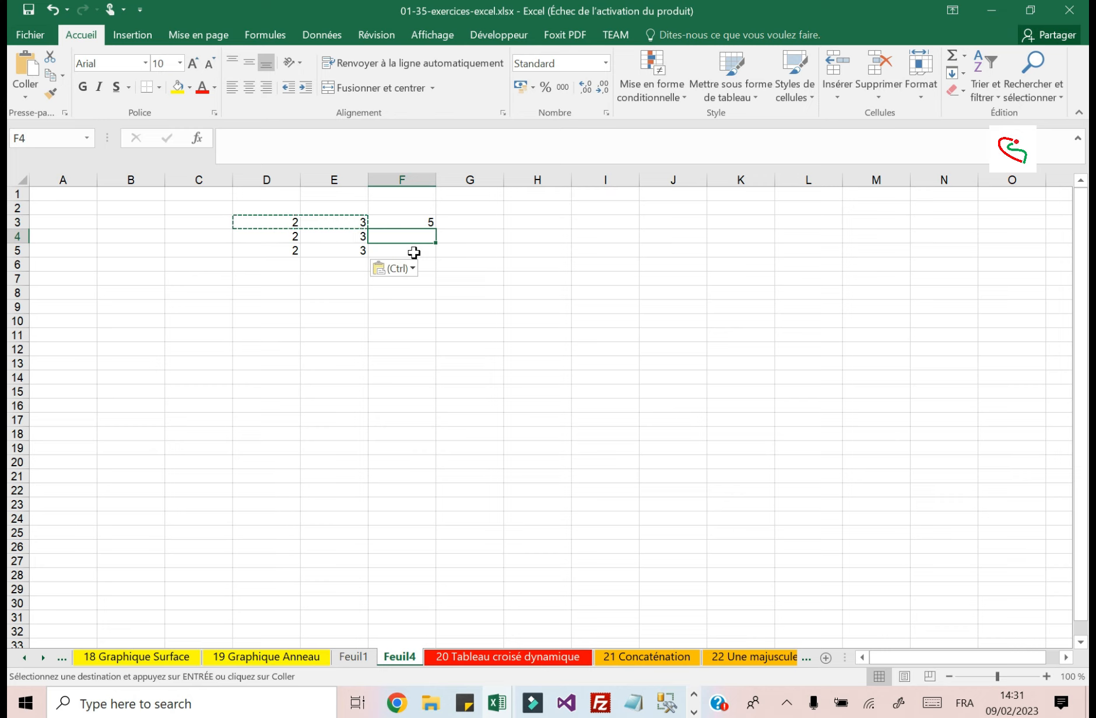
pyautogui.click(951, 54)
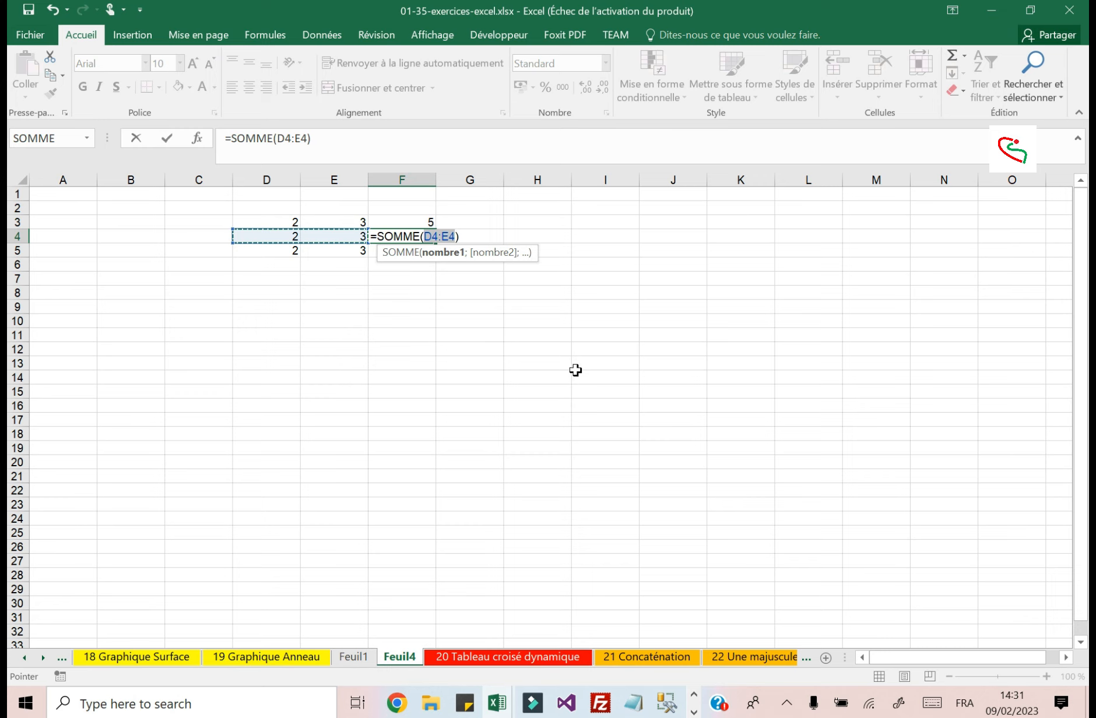
pyautogui.press('Return')
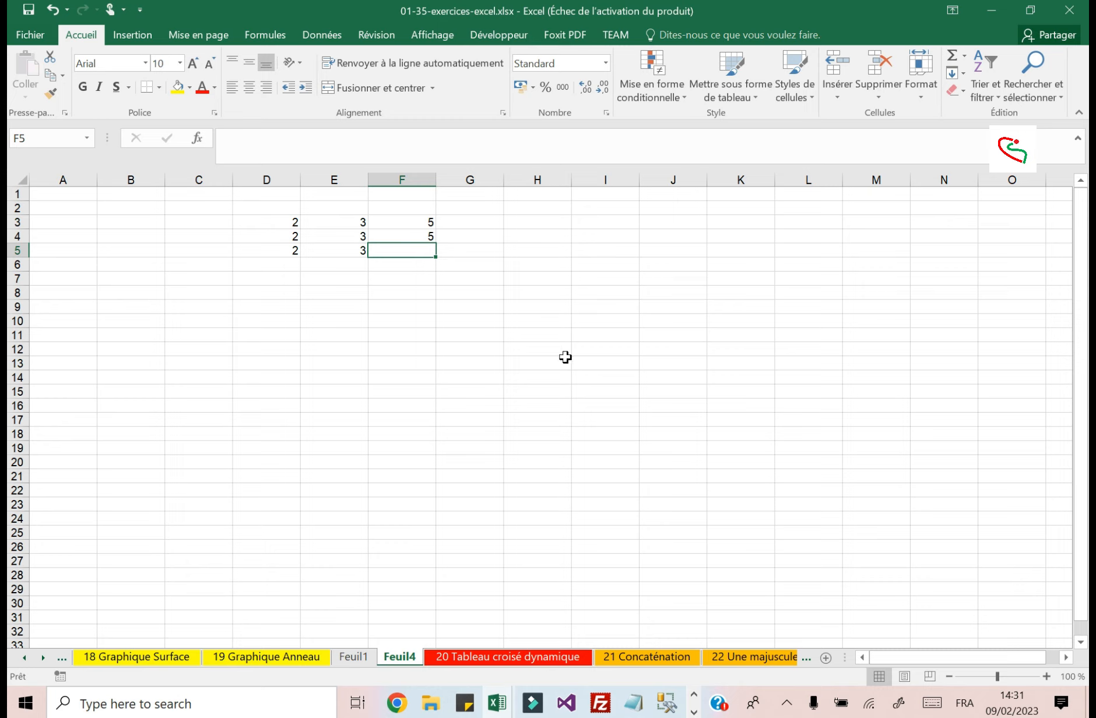
# - Add the two row 5 values in F5 with the formula =D5+E5
pyautogui.write('=')
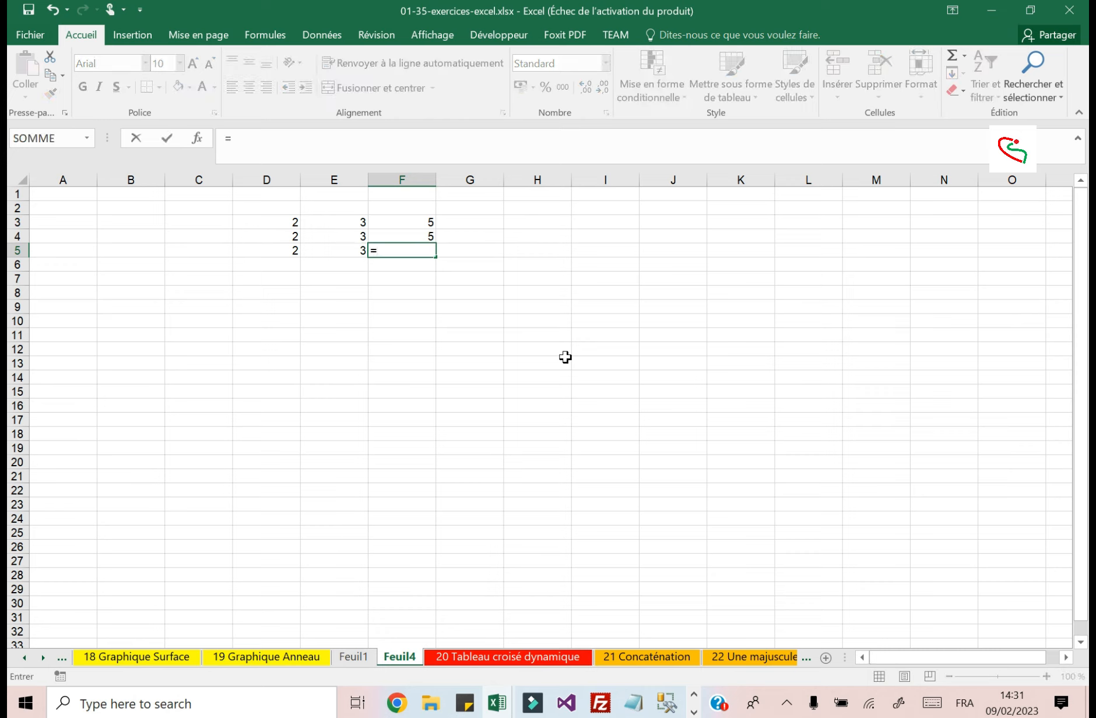
pyautogui.click(287, 252)
pyautogui.write('+')
pyautogui.click(338, 251)
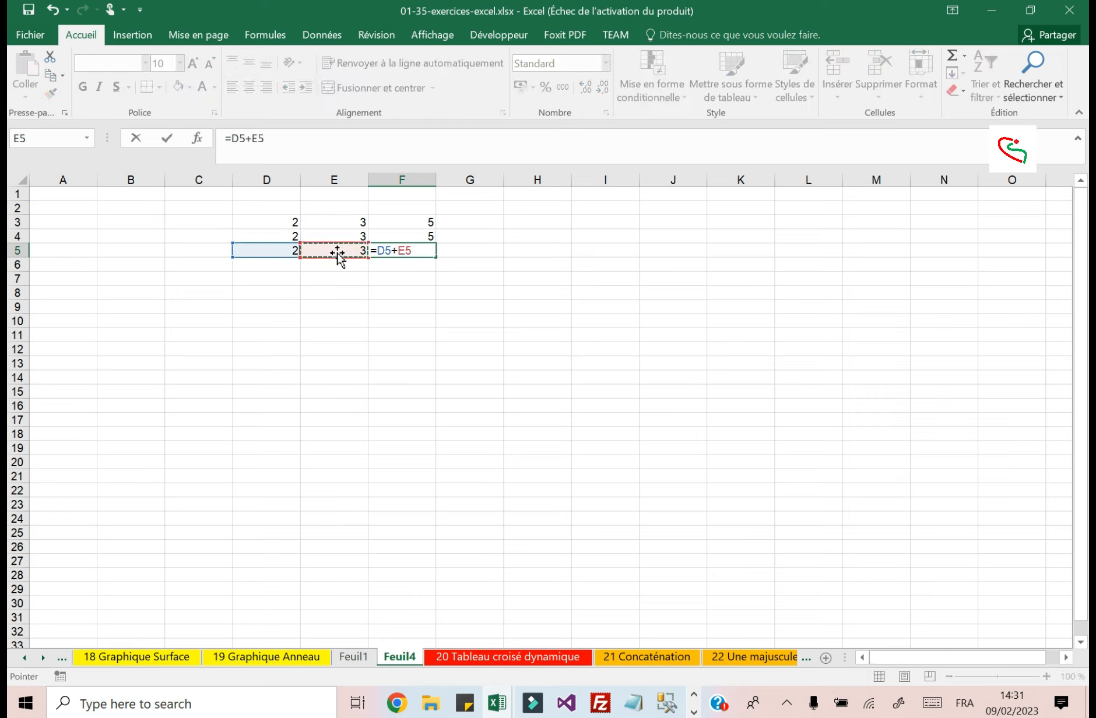
pyautogui.press('Return')
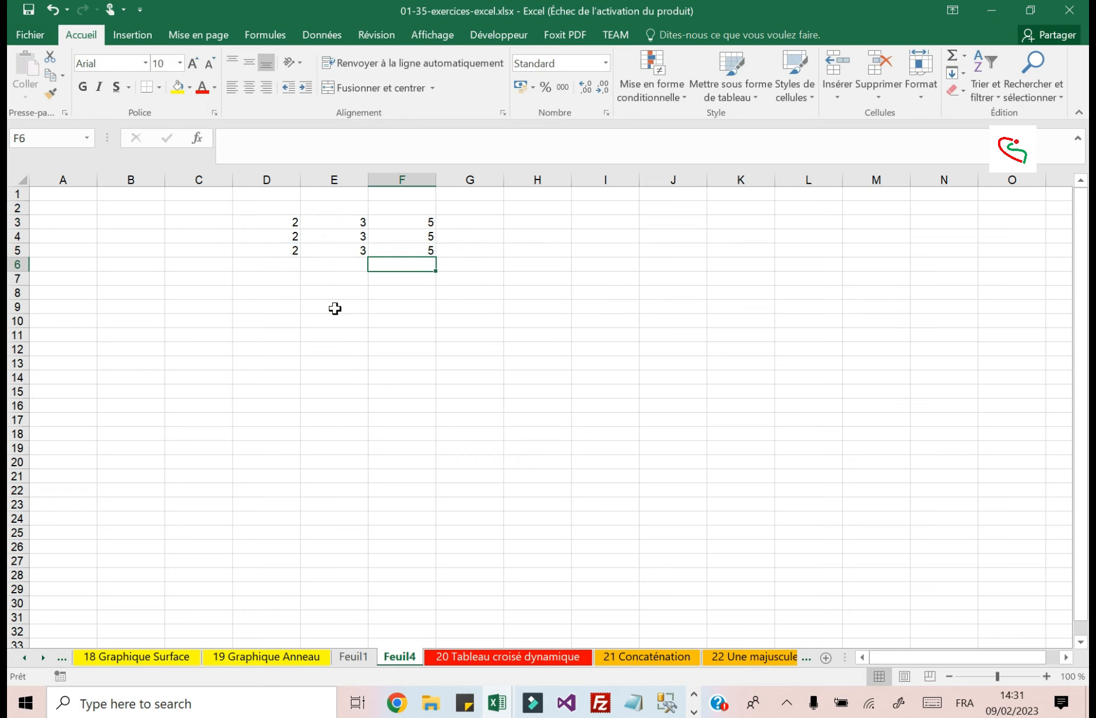
# - Delete the closing parenthesis of the SOMME formula in F3, put it back and validate the formula
pyautogui.click(411, 222)
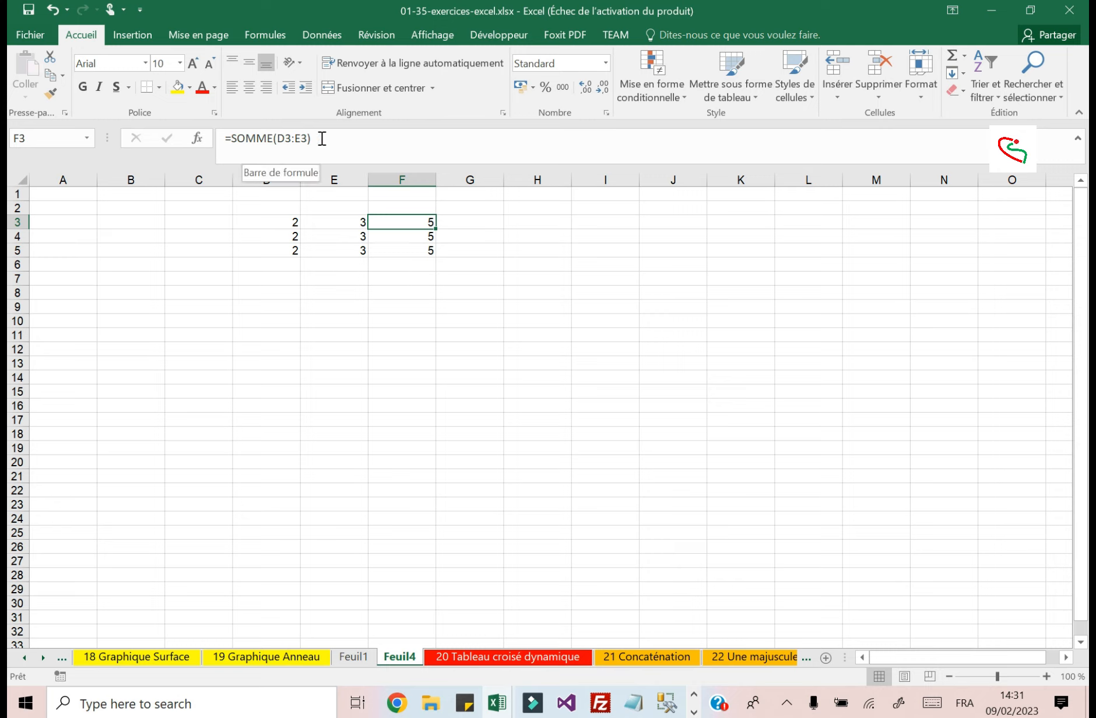
pyautogui.click(340, 137)
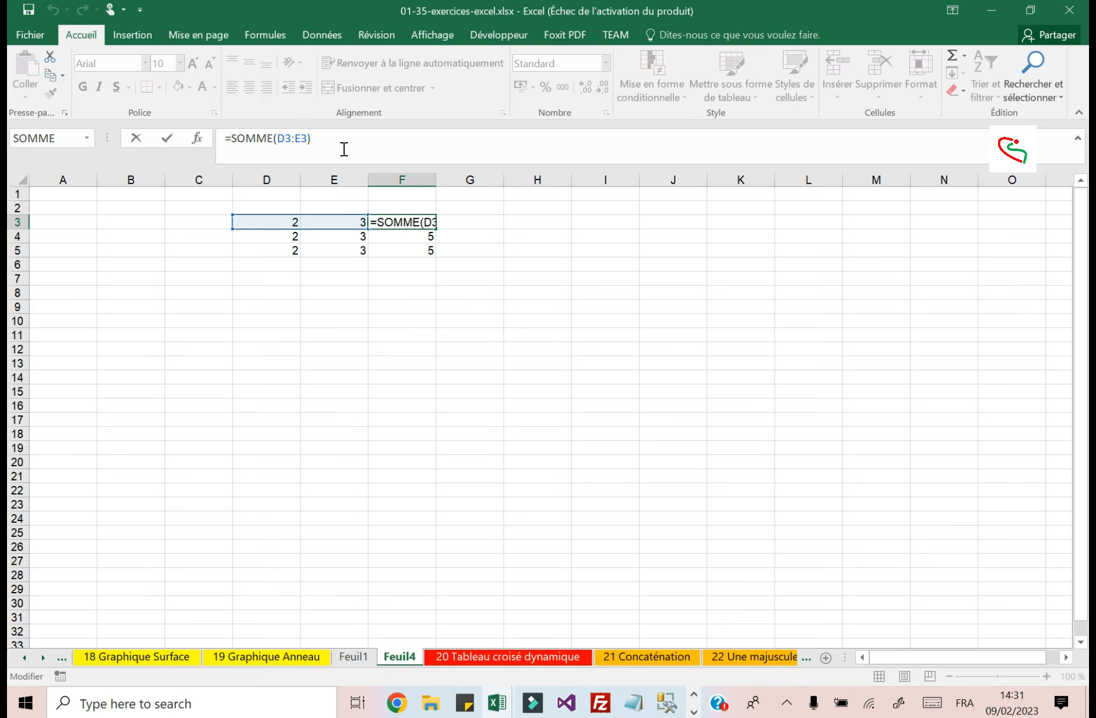
pyautogui.press('BackSpace')
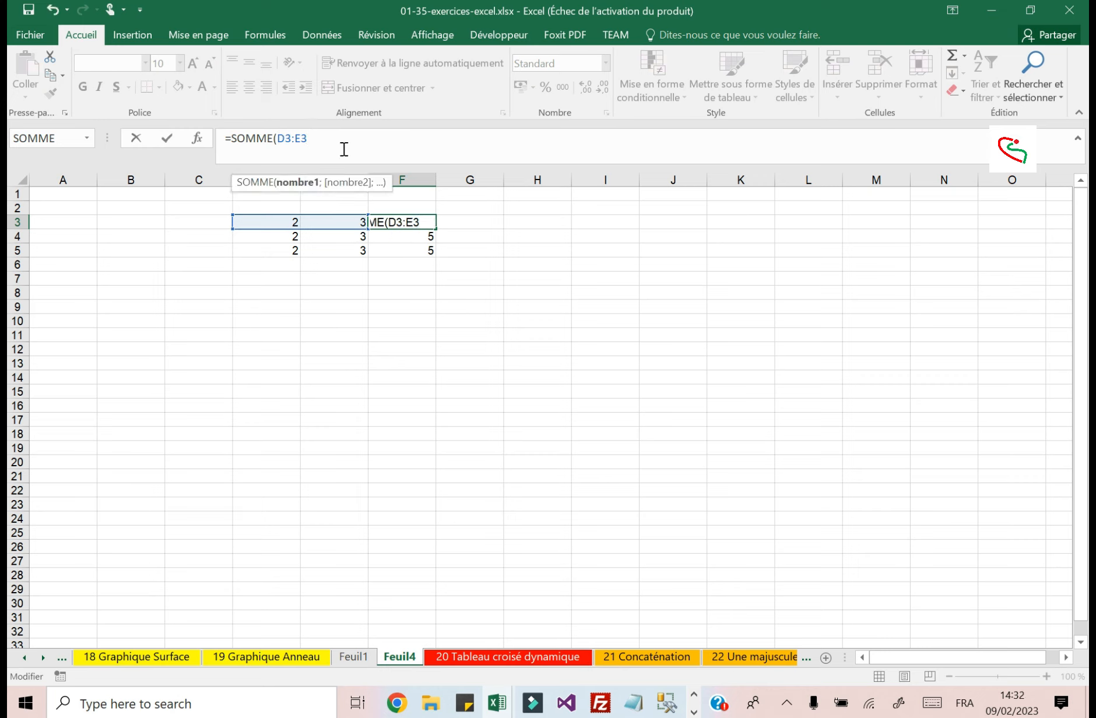
pyautogui.write(')')
pyautogui.press('Return')
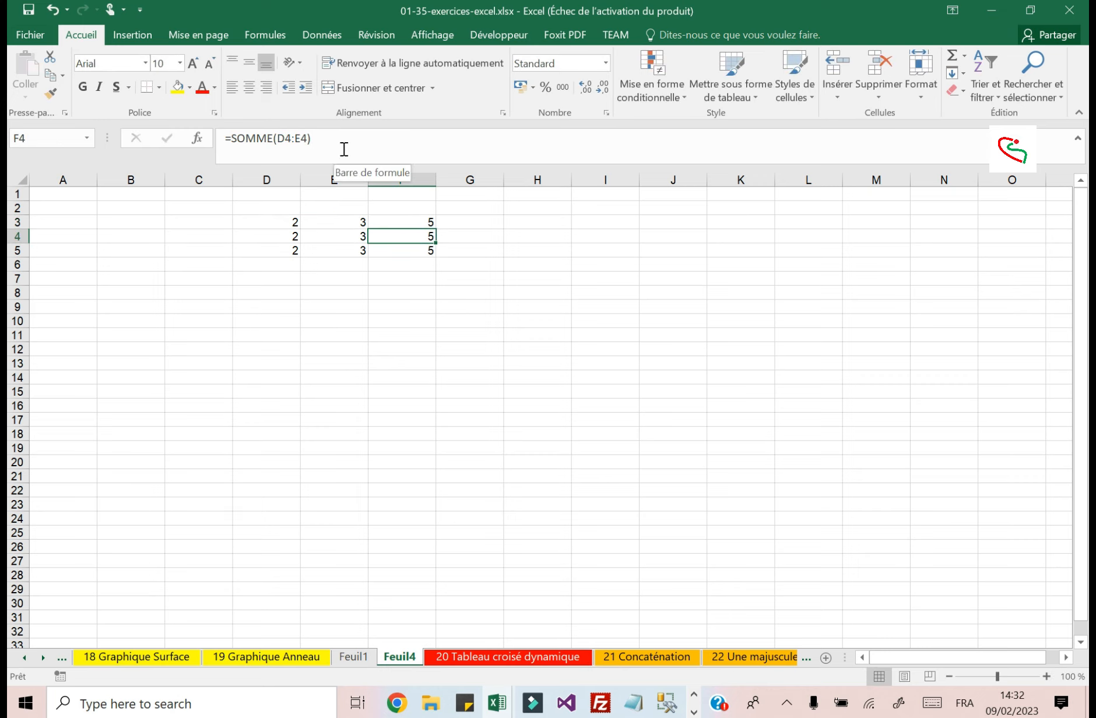
# - Remove the colon from the range in F3 so the formula reads =SOMME(D3E3)
pyautogui.click(399, 222)
pyautogui.click(355, 142)
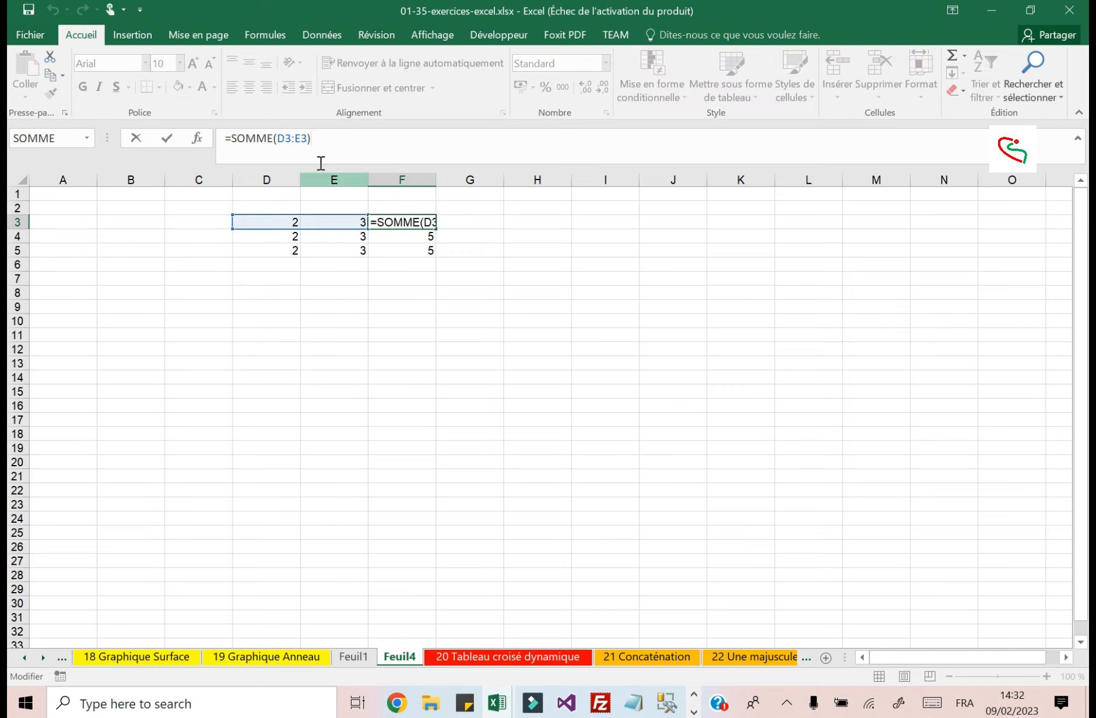
pyautogui.click(294, 138)
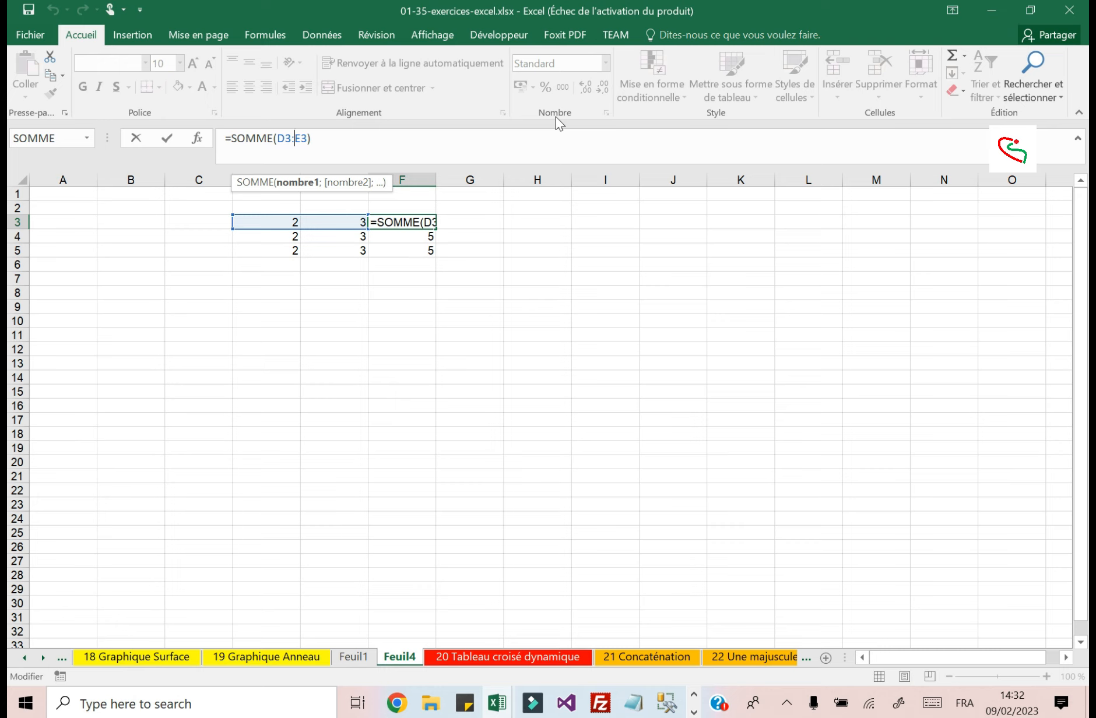
pyautogui.press('BackSpace')
pyautogui.hotkey('ctrl', 'Return')
pyautogui.press('Return')
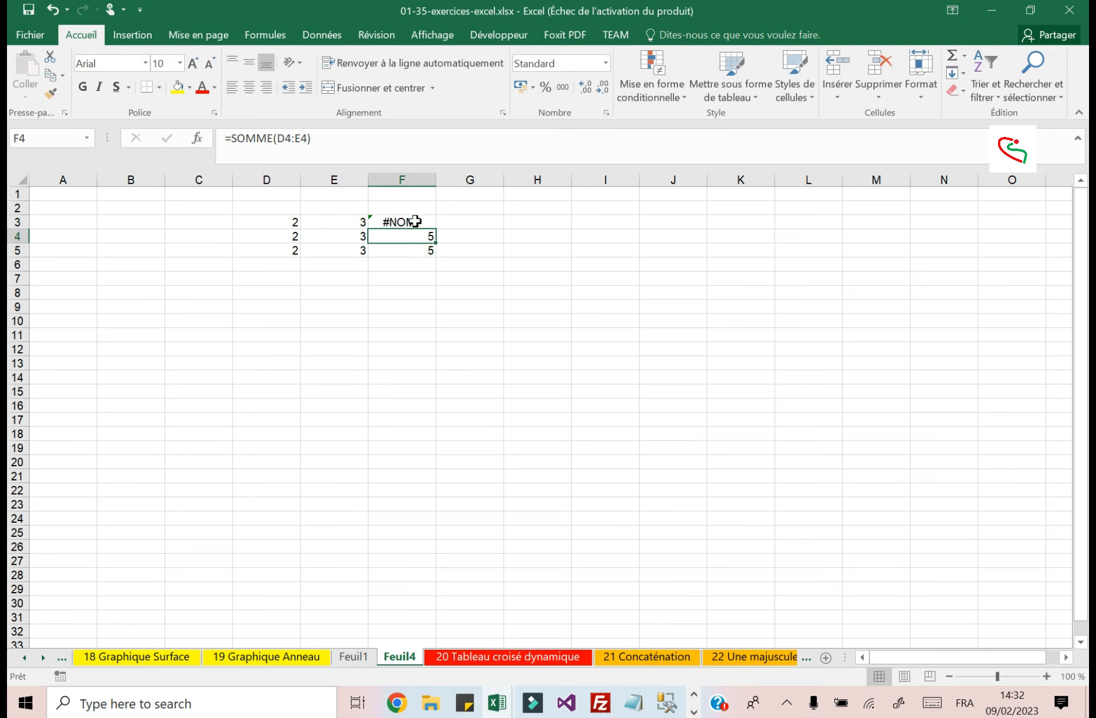
# - Check the error warning on cell F3 and open its list of error-handling options
pyautogui.click(373, 222)
pyautogui.click(394, 249)
pyautogui.click(392, 226)
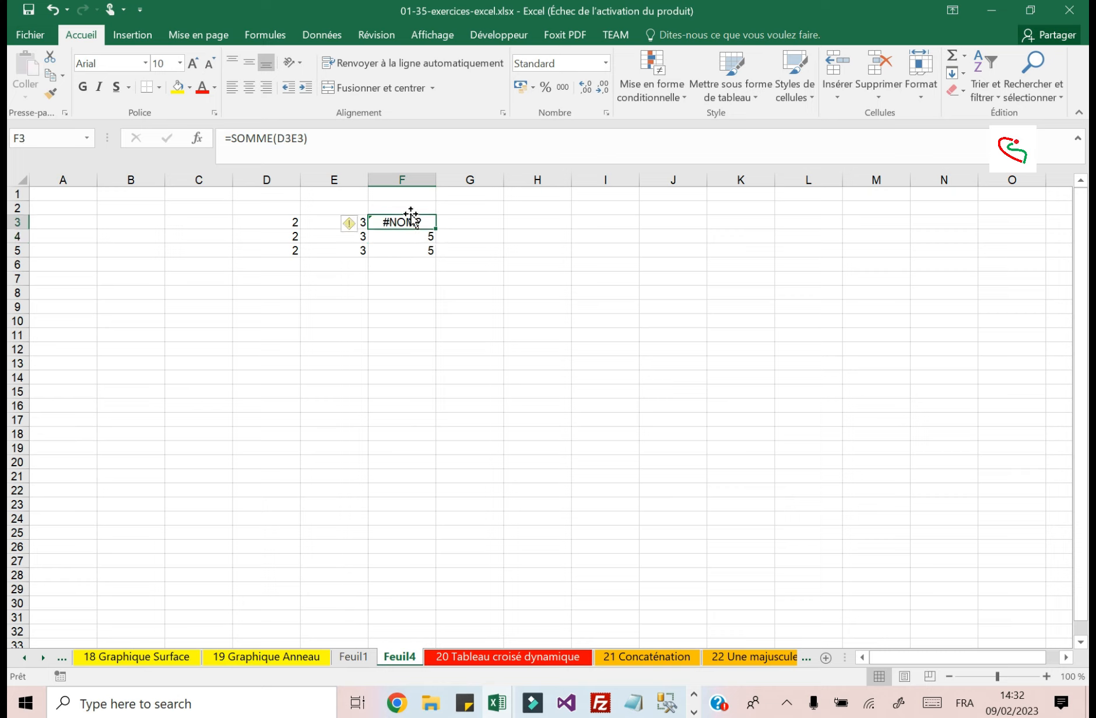
pyautogui.click(416, 237)
pyautogui.click(416, 227)
pyautogui.moveTo(357, 232)
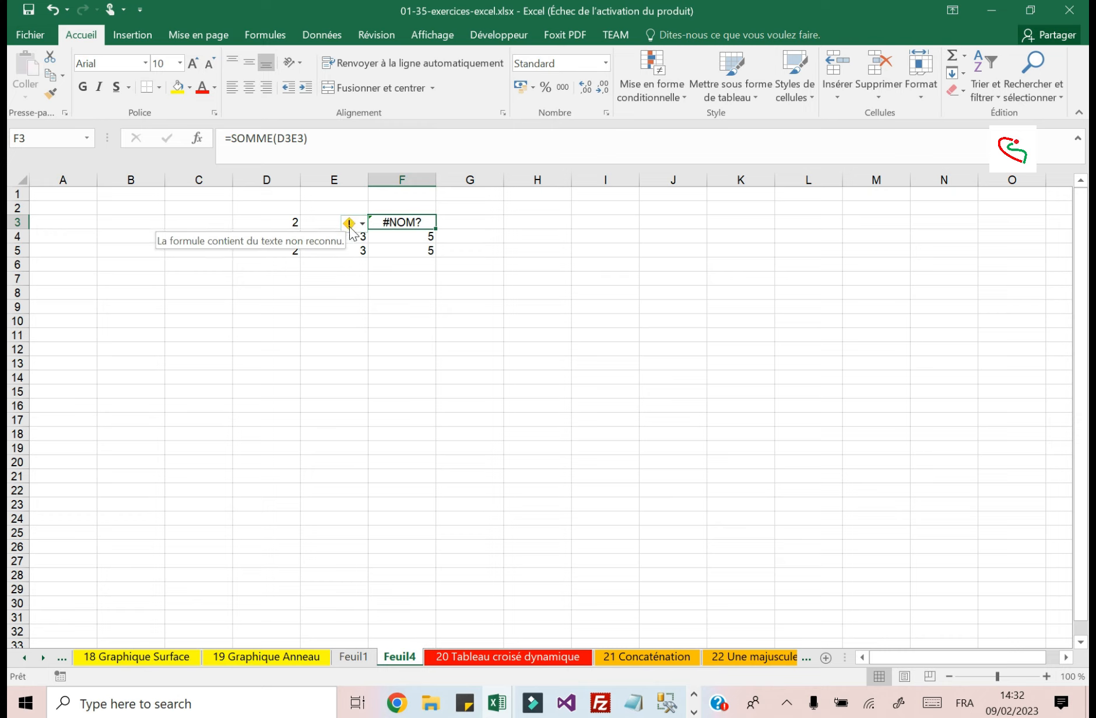
pyautogui.click(354, 226)
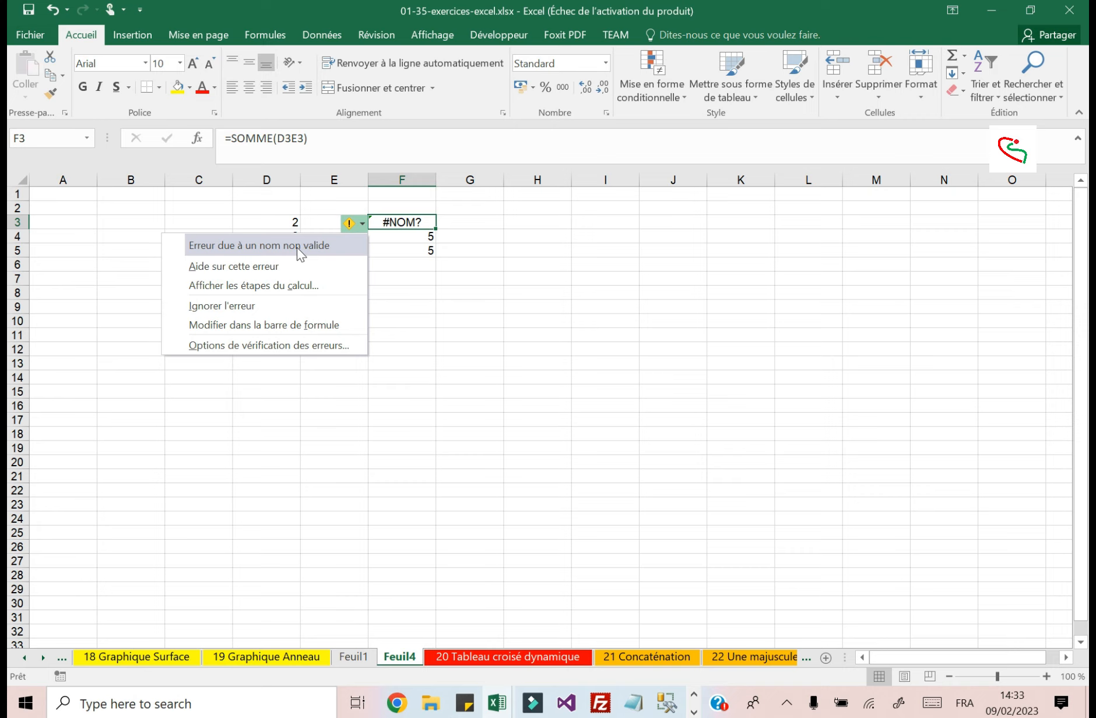
# - Open the help on the F3 error, skim the article's listed causes of #NOM? and close it
pyautogui.click(254, 266)
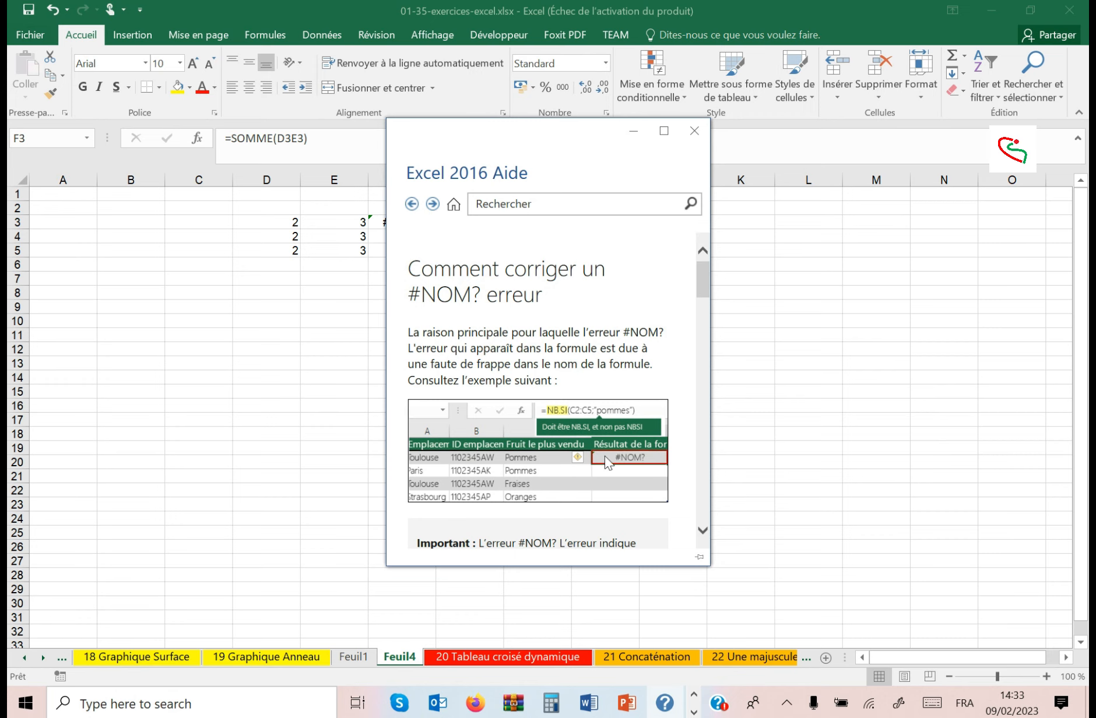
pyautogui.scroll(-8, 517, 358)
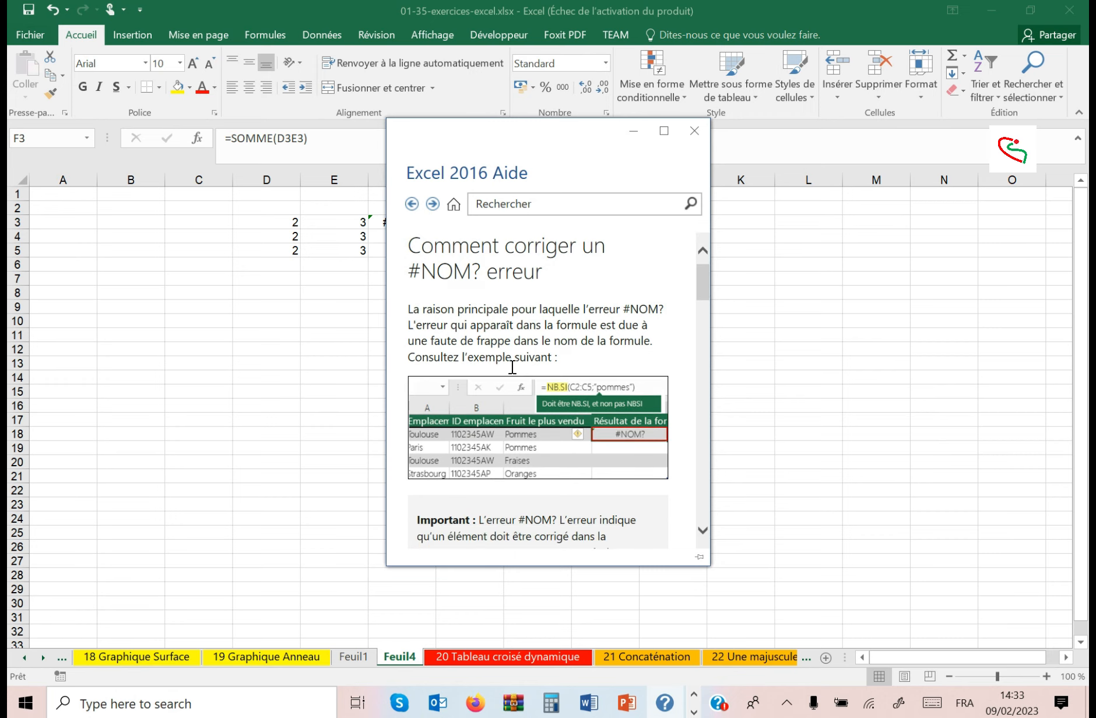
pyautogui.scroll(-10, 518, 358)
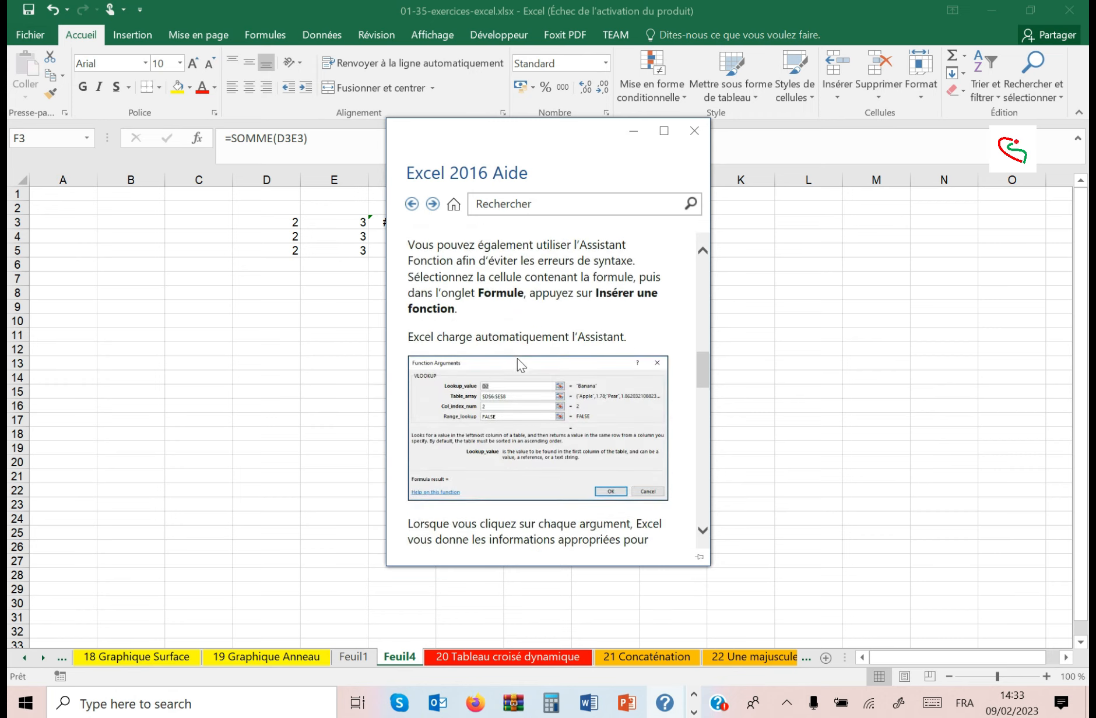
pyautogui.scroll(-10, 517, 358)
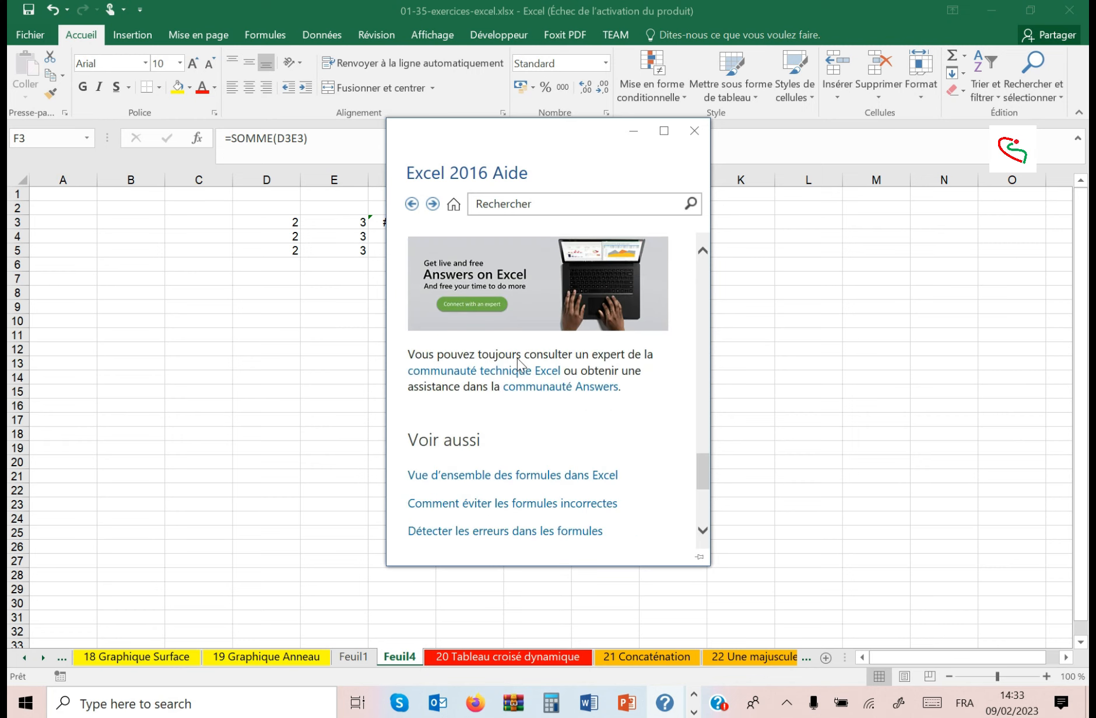
pyautogui.scroll(15, 519, 357)
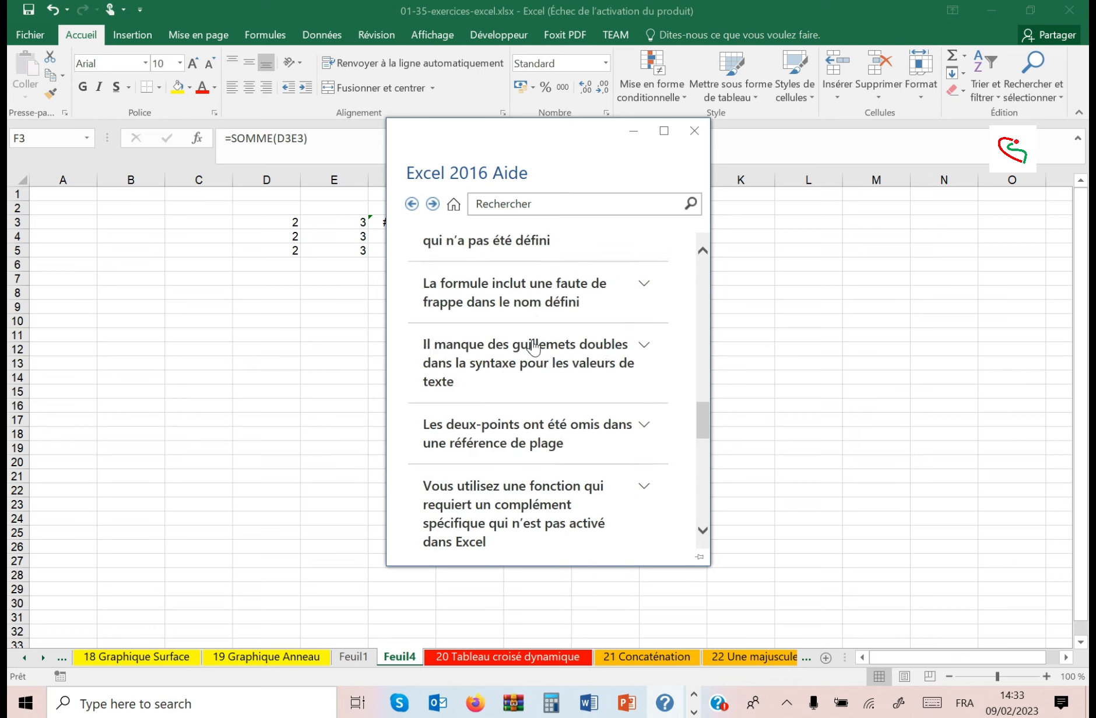
pyautogui.click(694, 132)
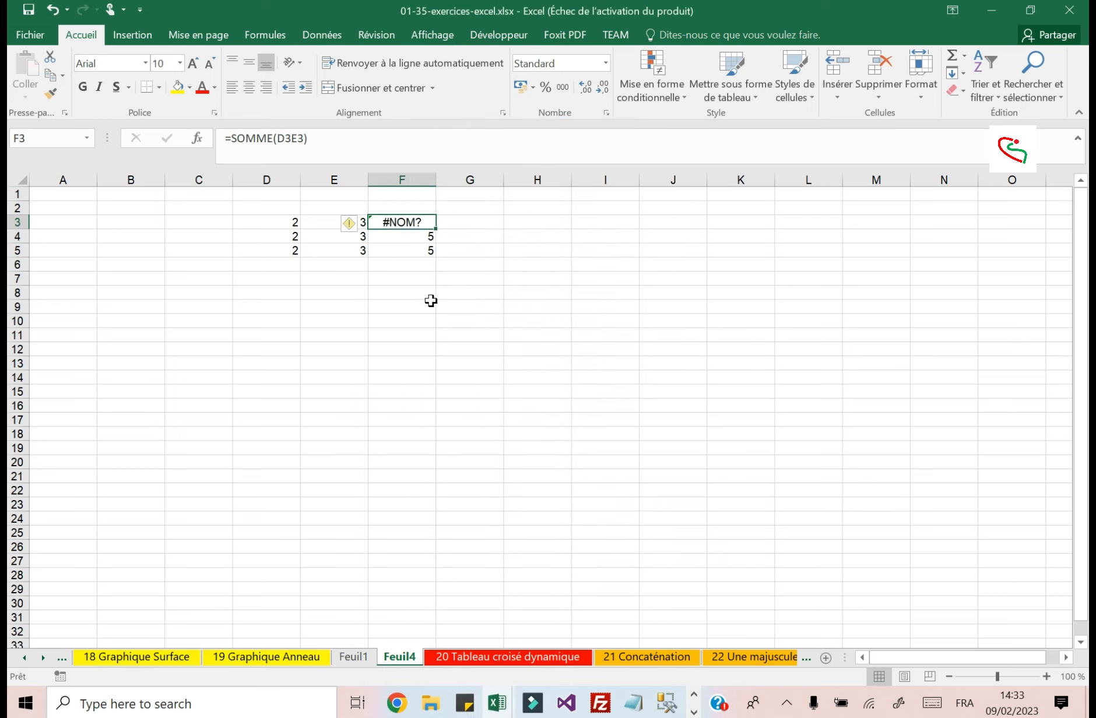
pyautogui.click(425, 239)
pyautogui.moveTo(424, 239); pyautogui.dragTo(425, 252)
pyautogui.click(419, 222)
pyautogui.click(419, 235)
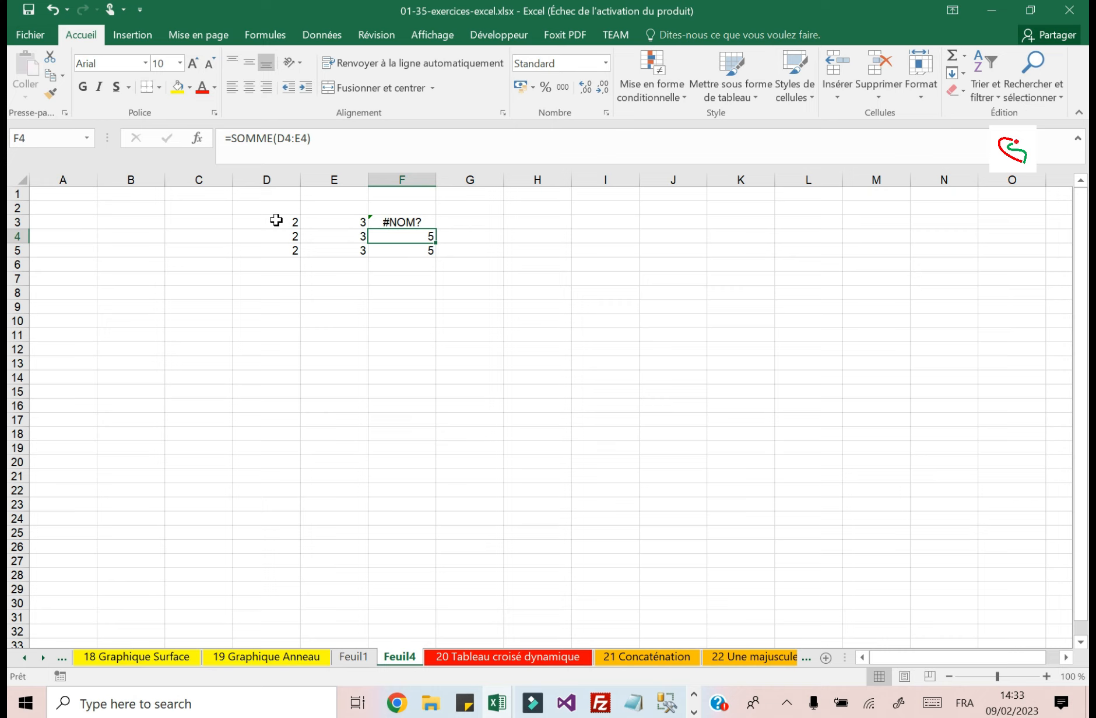
pyautogui.click(281, 283)
pyautogui.write('364')
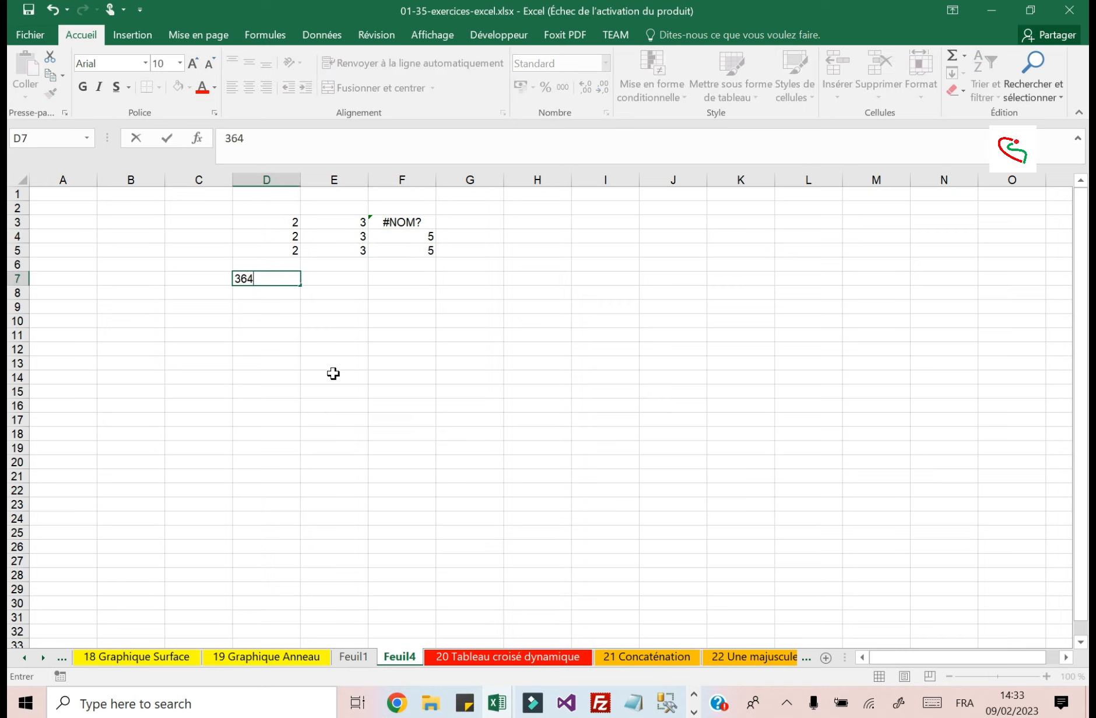
pyautogui.write('711558841155')
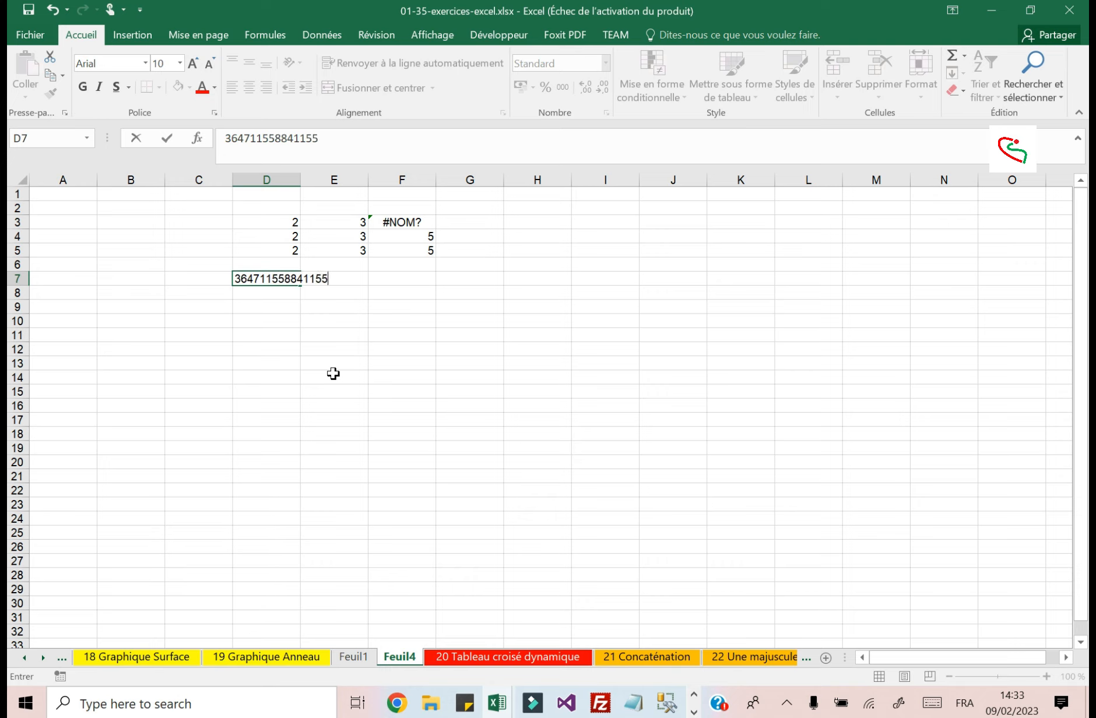
pyautogui.write('441557441554115')
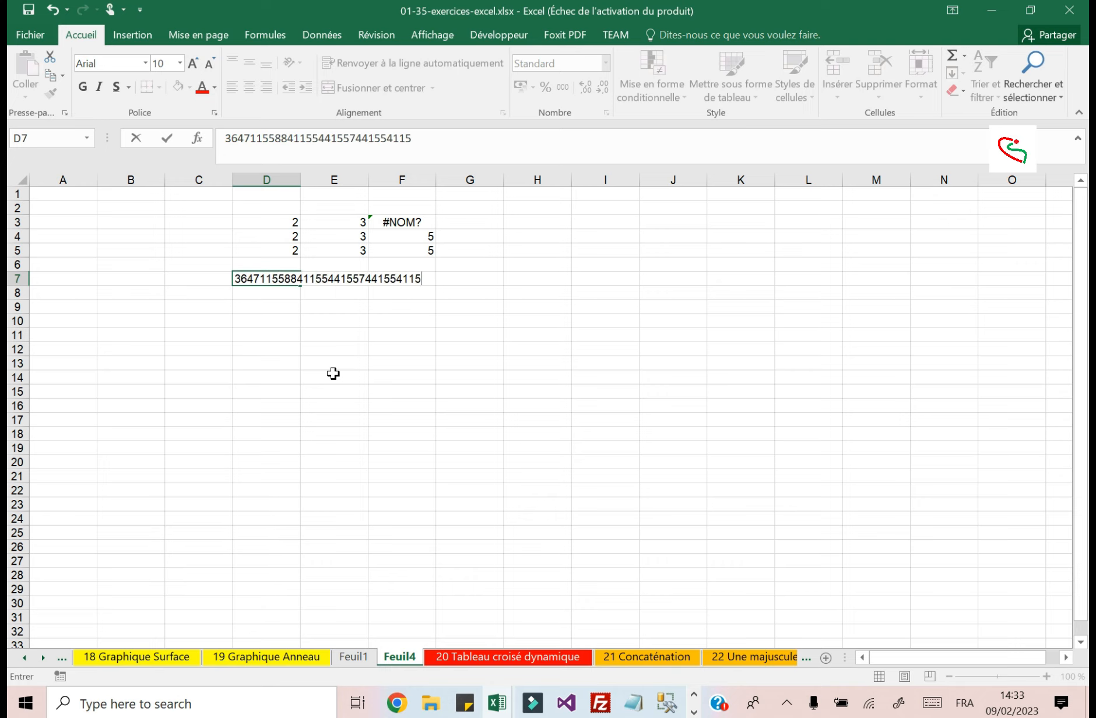
pyautogui.press('Return')
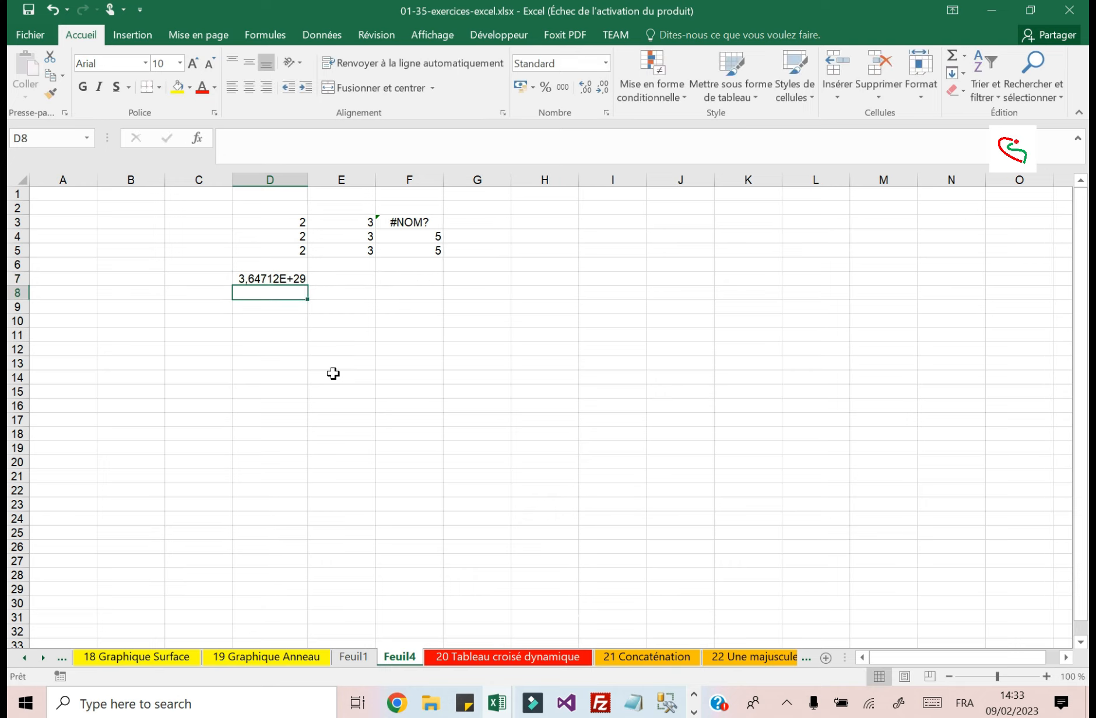
pyautogui.click(288, 278)
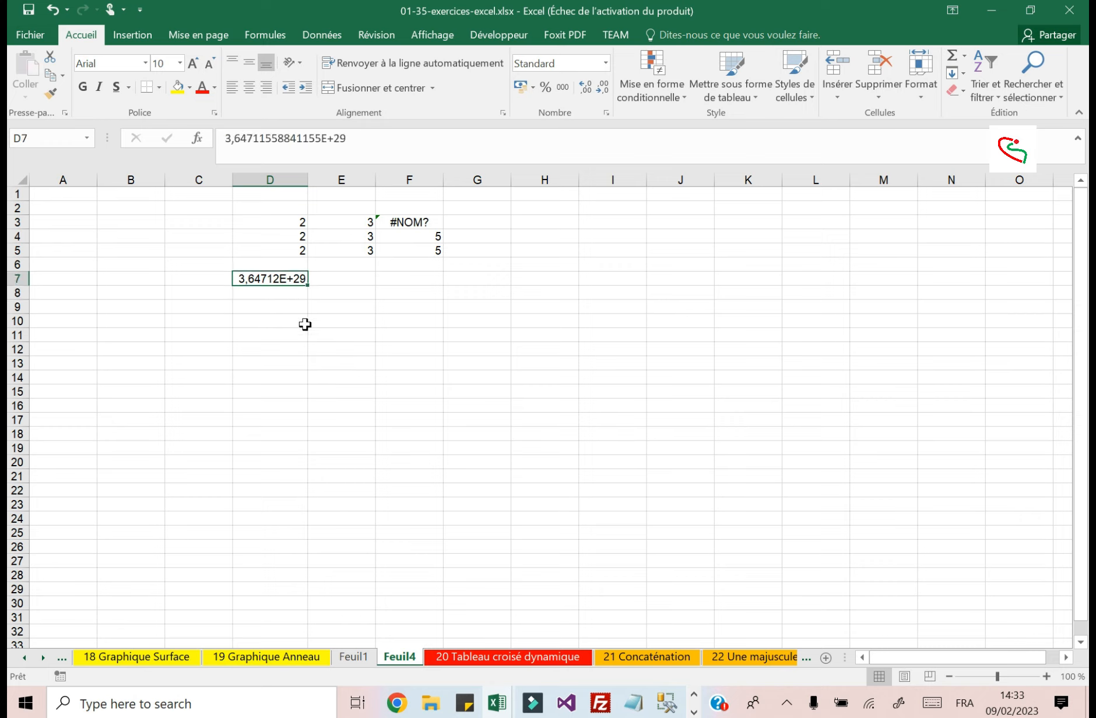
pyautogui.write('3658')
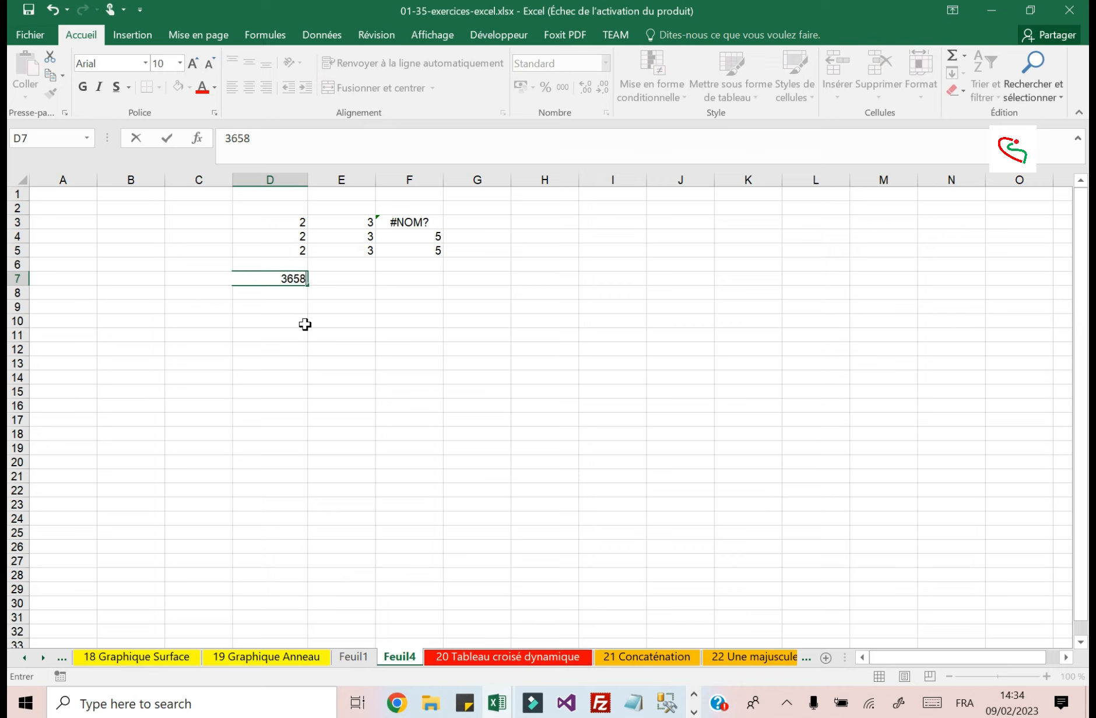
pyautogui.write('4458574554')
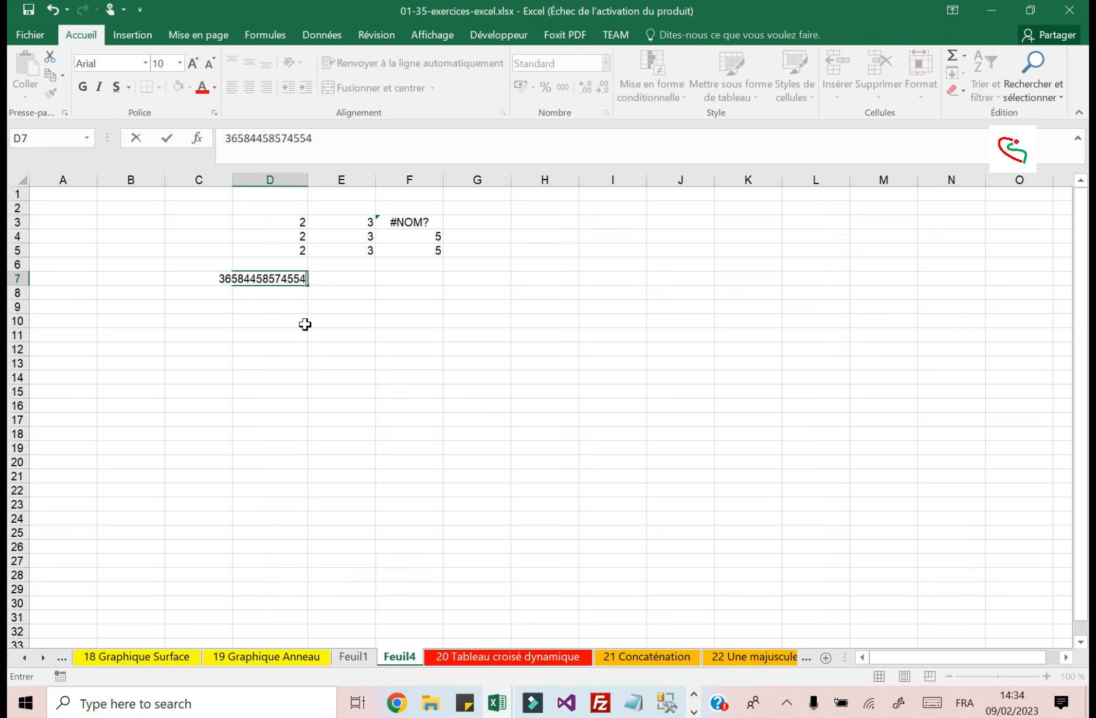
pyautogui.press('Return')
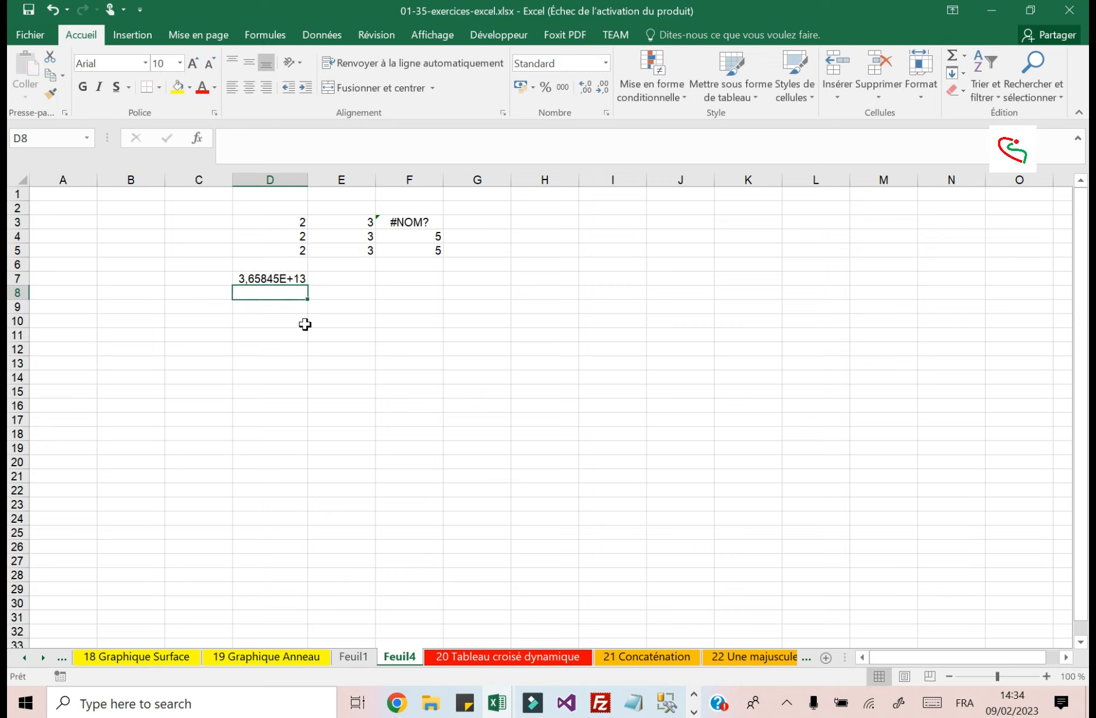
pyautogui.moveTo(283, 180); pyautogui.dragTo(262, 180)
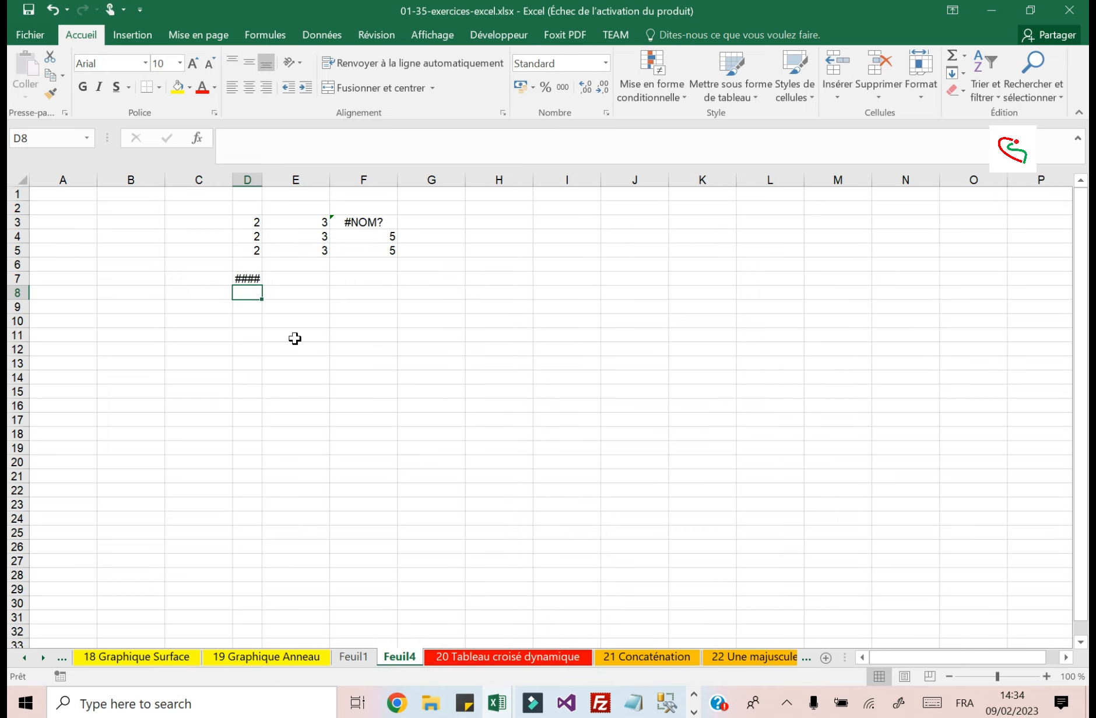
pyautogui.click(246, 278)
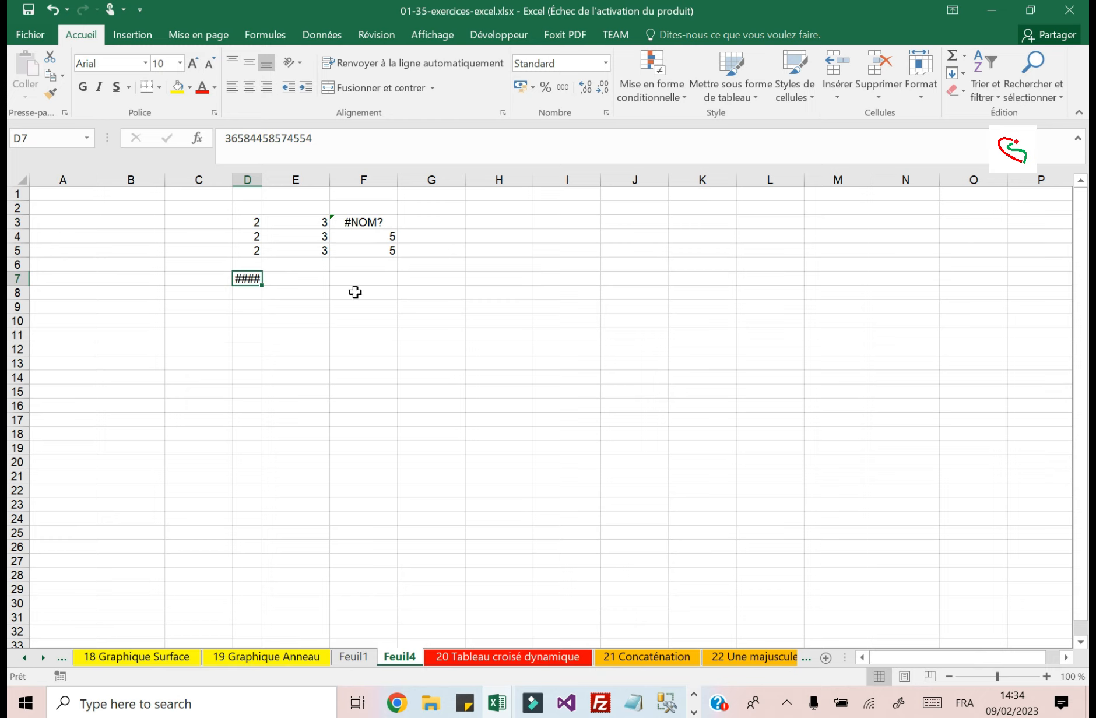
# - Replace the formula in F4 with =RECHERCHEV(E4;A3:B9;2), using the empty range A3:B9 as the lookup table
pyautogui.click(369, 223)
pyautogui.click(375, 237)
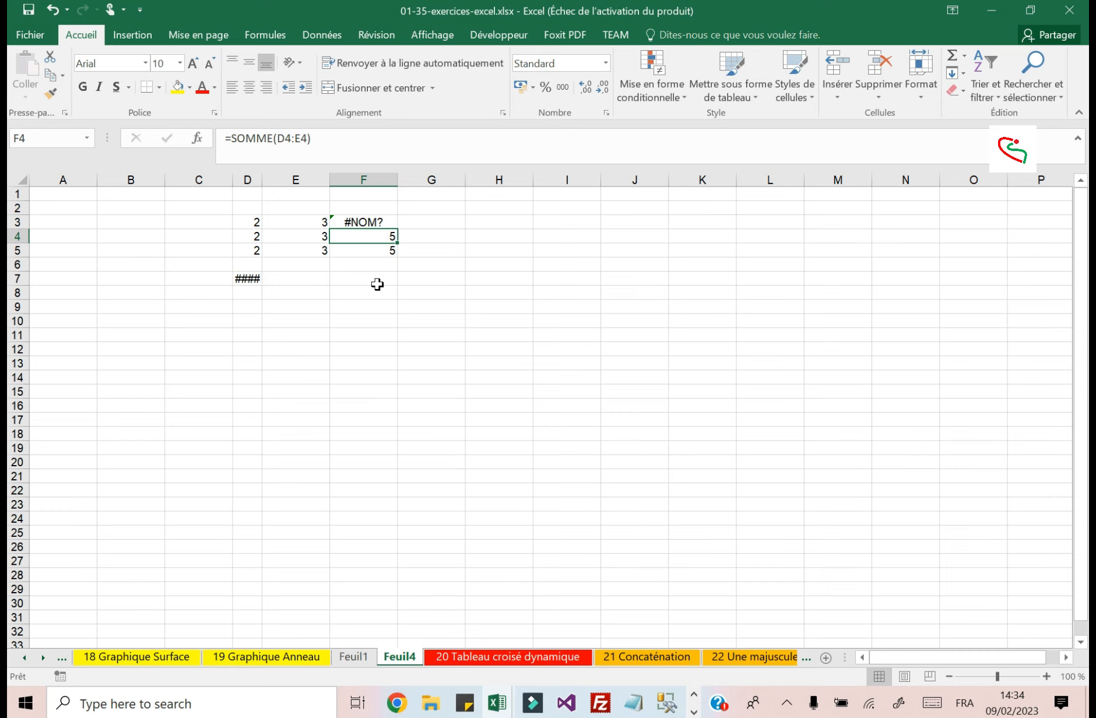
pyautogui.press('BackSpace')
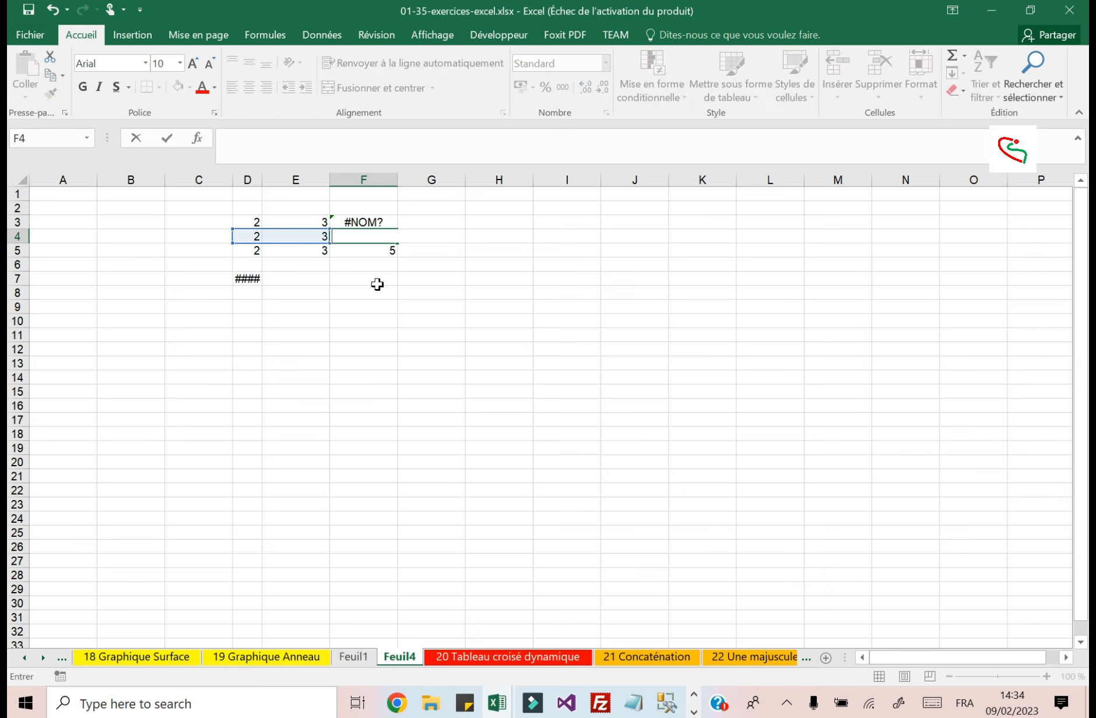
pyautogui.write('=rech')
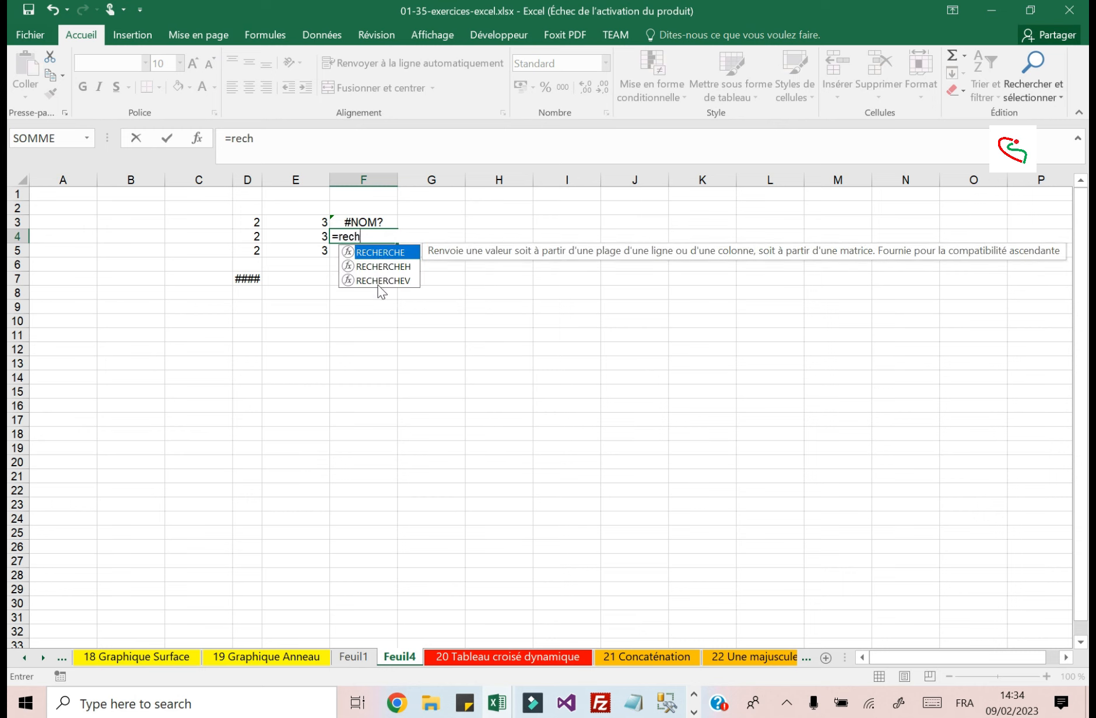
pyautogui.click(377, 285)
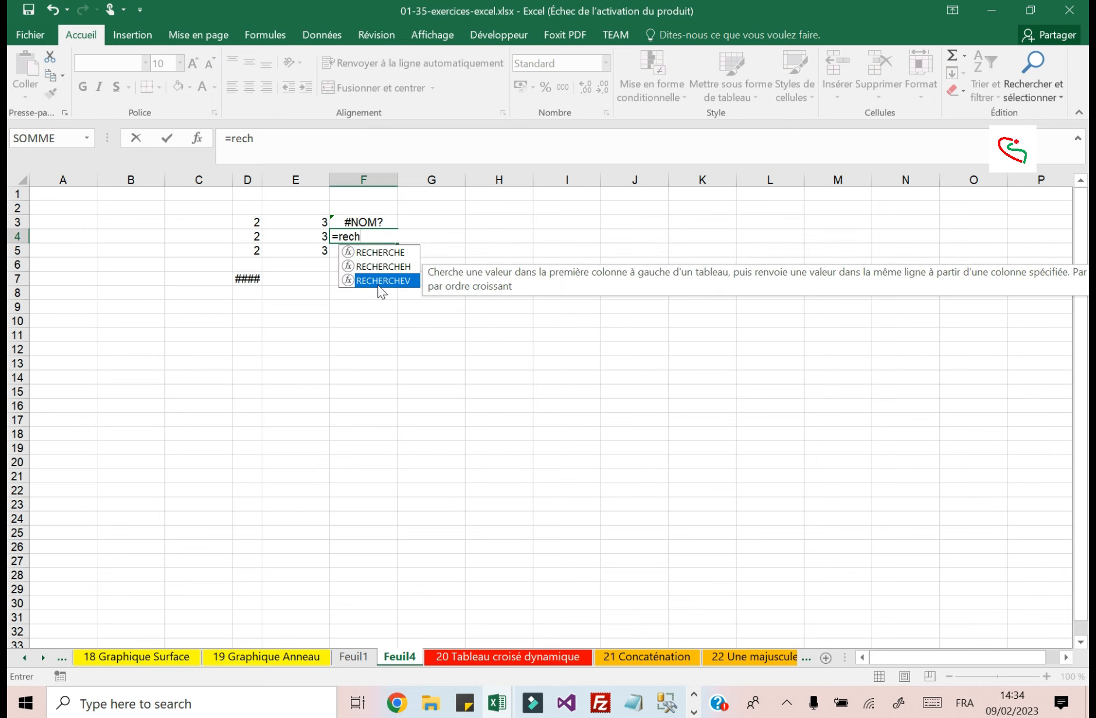
pyautogui.doubleClick(378, 282)
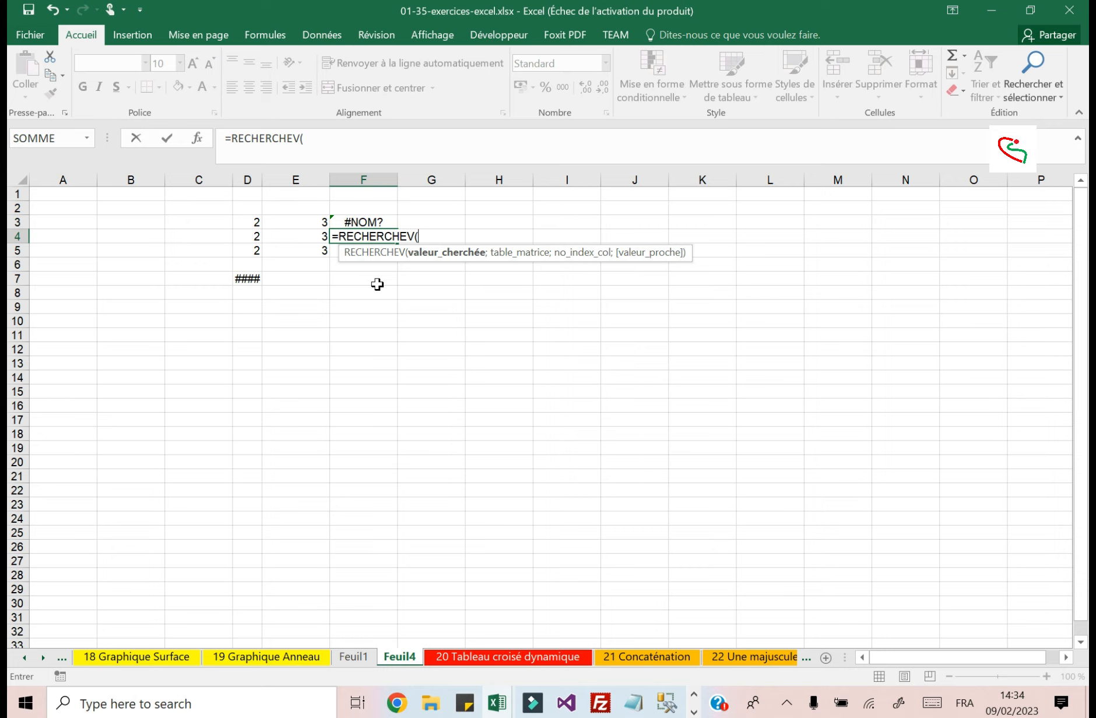
pyautogui.click(289, 235)
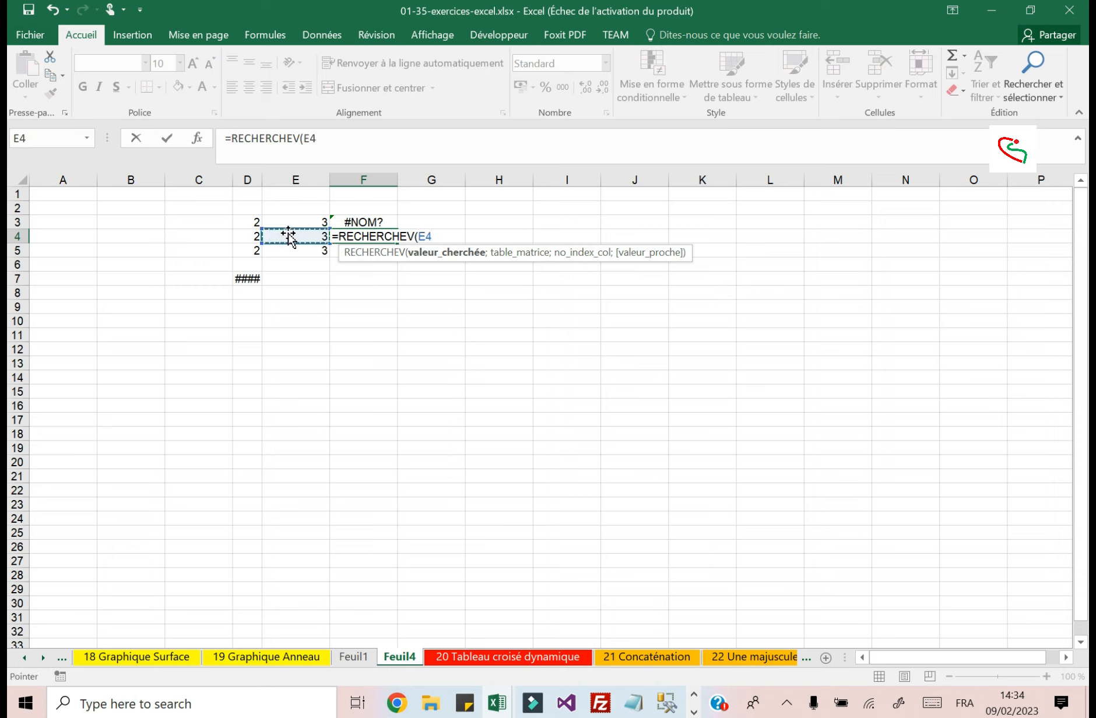
pyautogui.write(';')
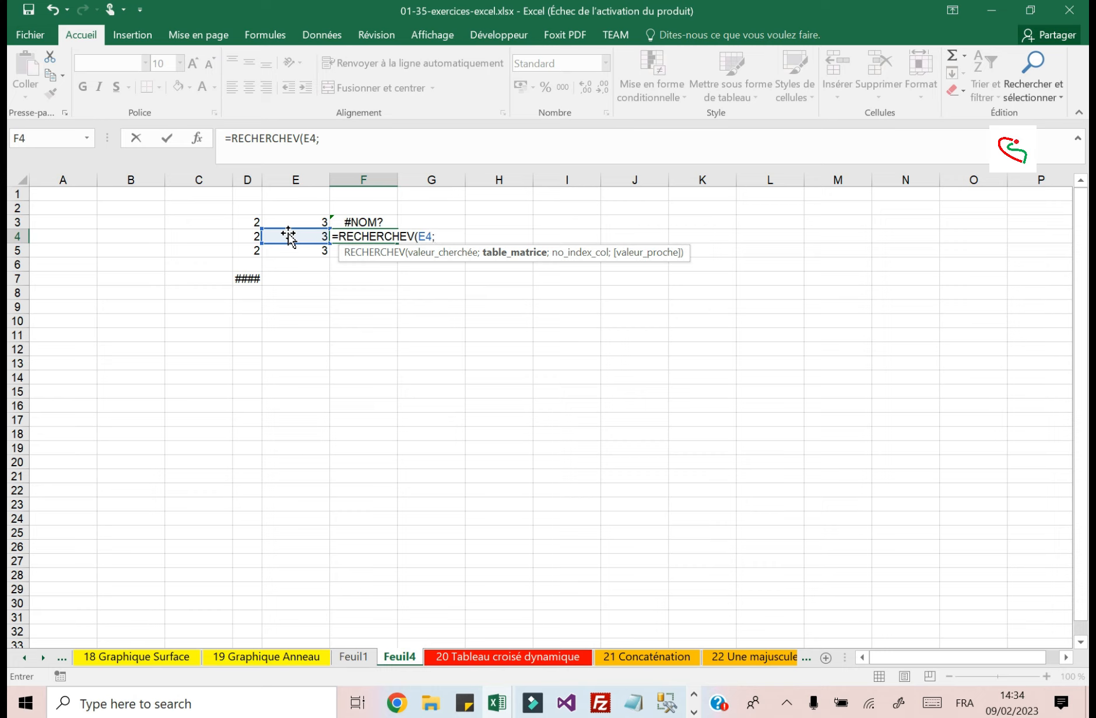
pyautogui.moveTo(63, 222); pyautogui.dragTo(146, 300)
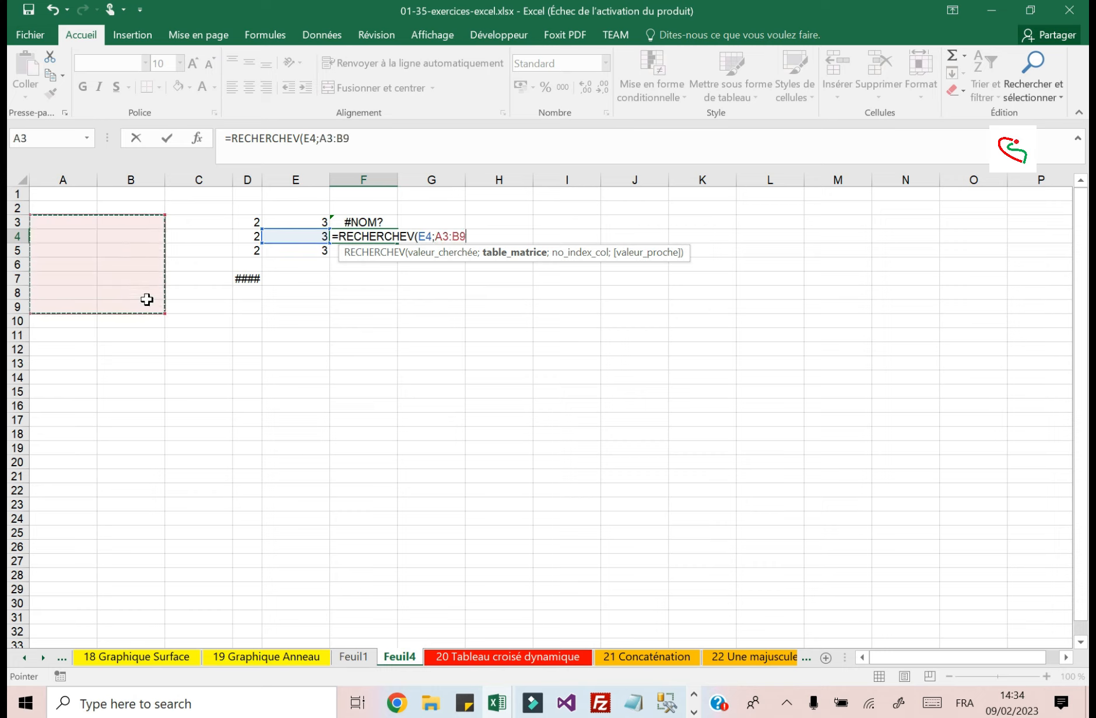
pyautogui.press('shift')
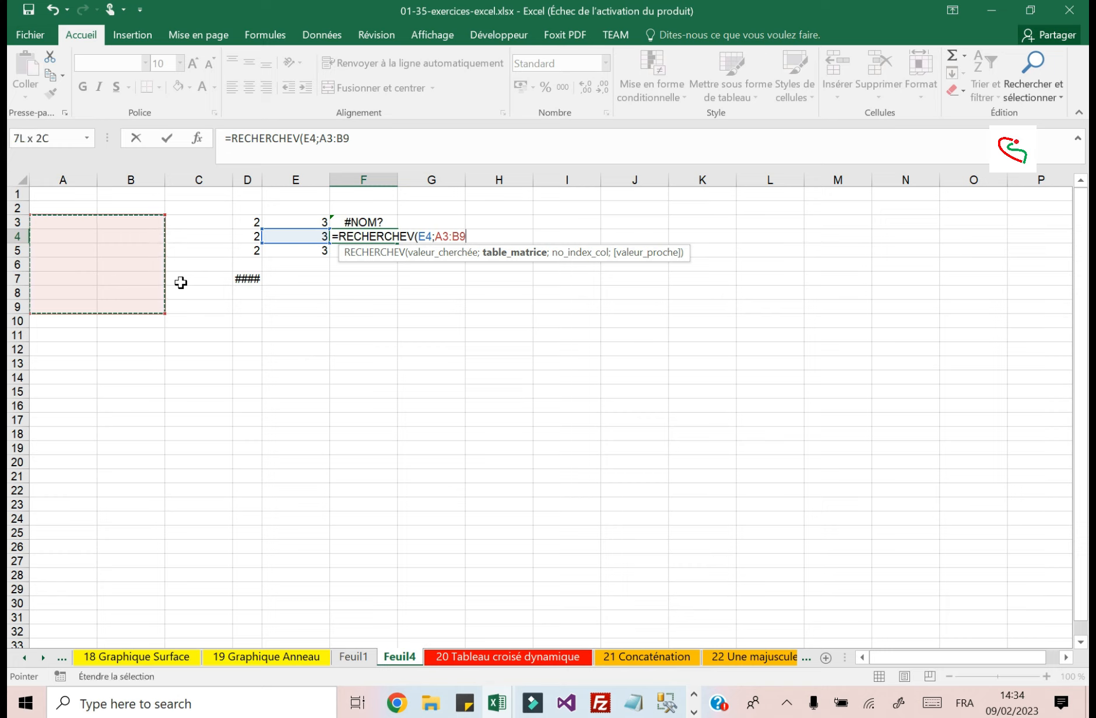
pyautogui.write(';')
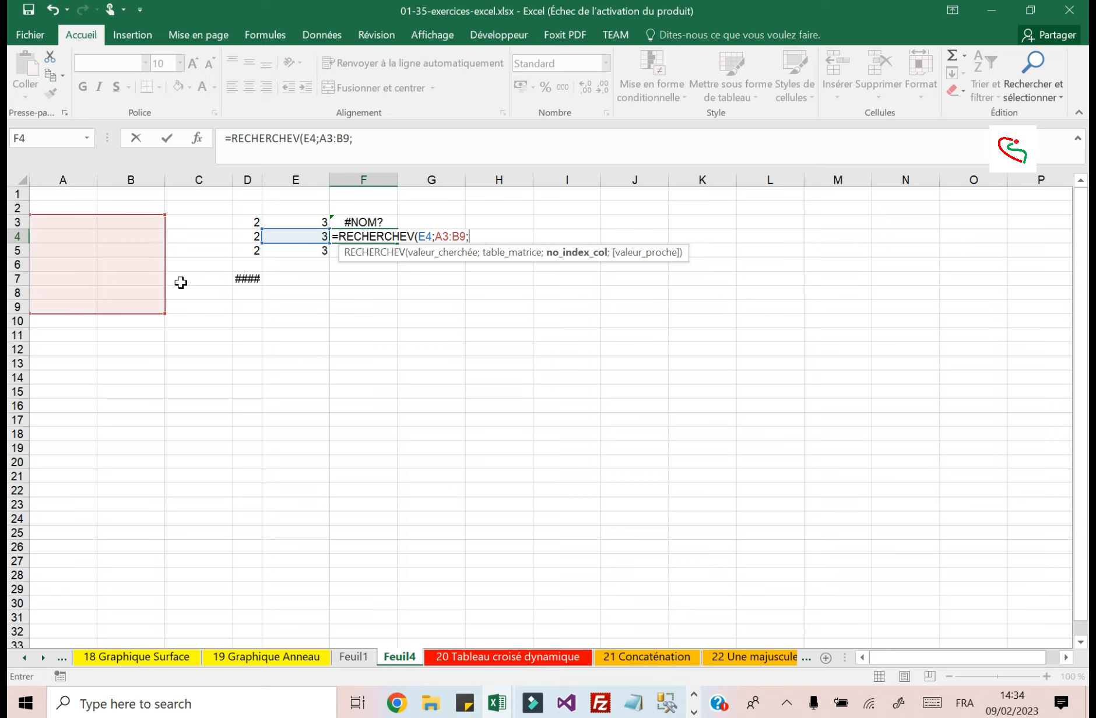
pyautogui.write('2')
pyautogui.press('Return')
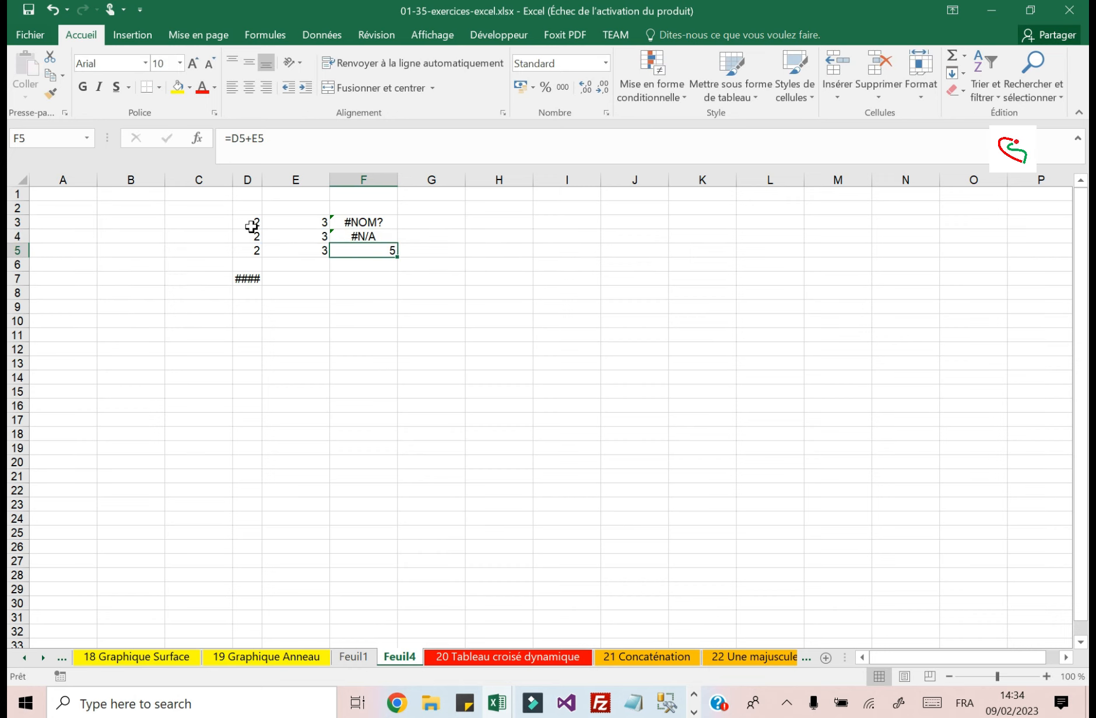
# - Check the error warning on F4 and examine the lookup value and table range in its RECHERCHEV formula without changing them
pyautogui.click(379, 237)
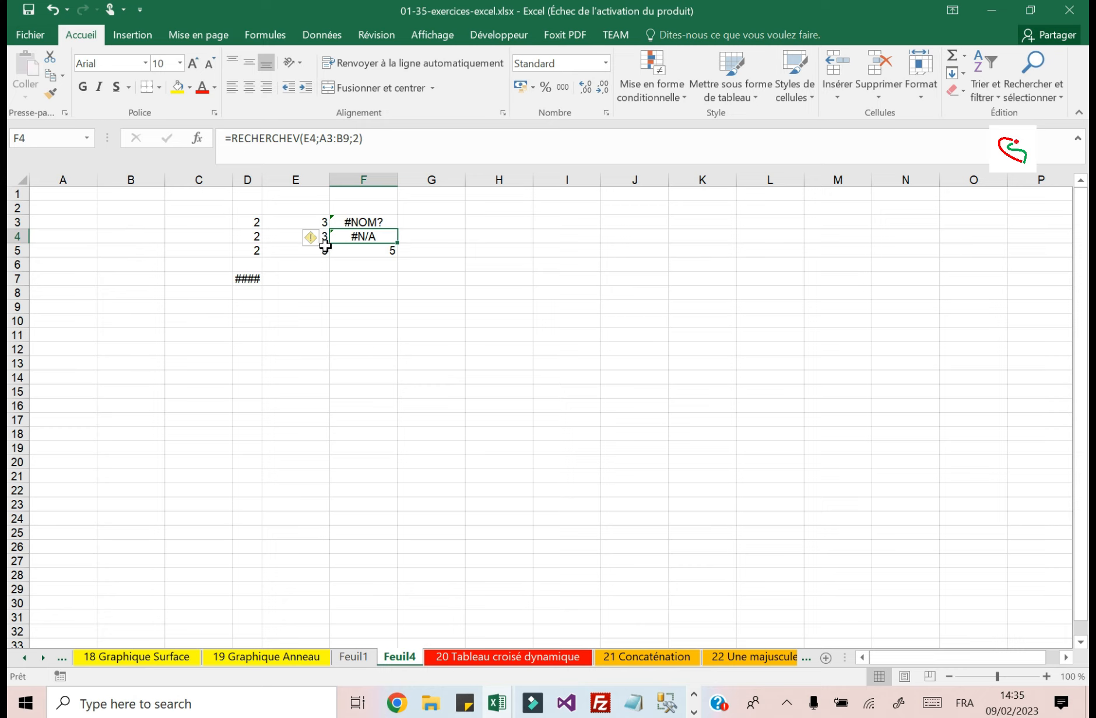
pyautogui.moveTo(315, 242)
pyautogui.doubleClick(316, 137)
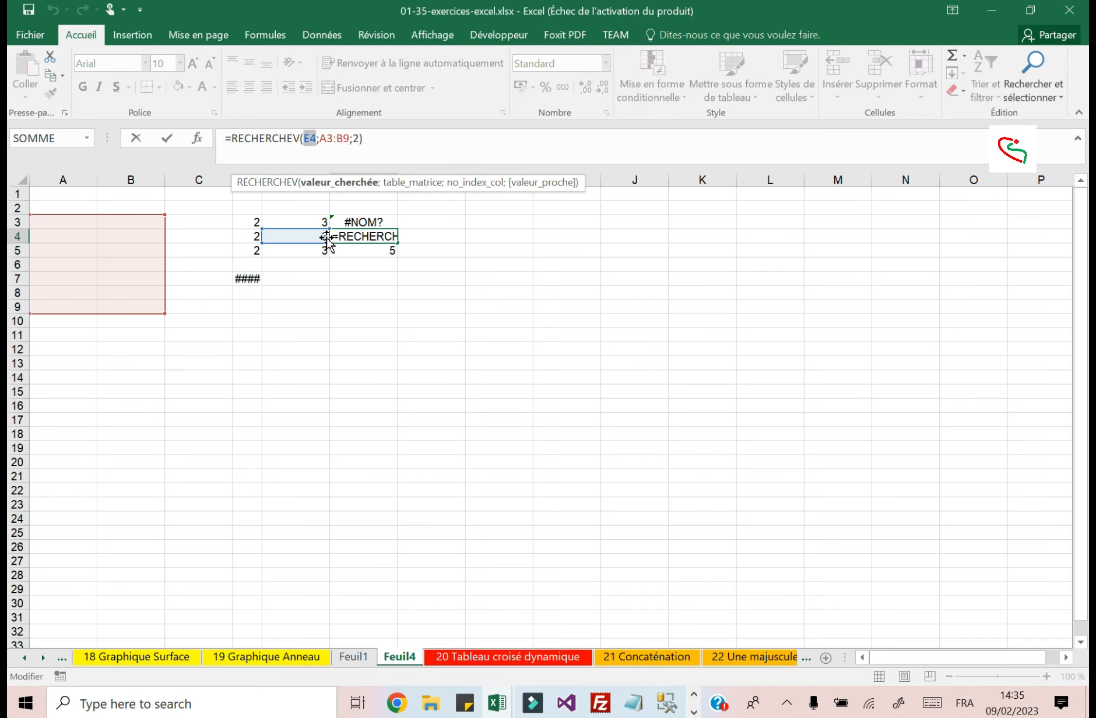
pyautogui.moveTo(350, 138); pyautogui.dragTo(319, 138)
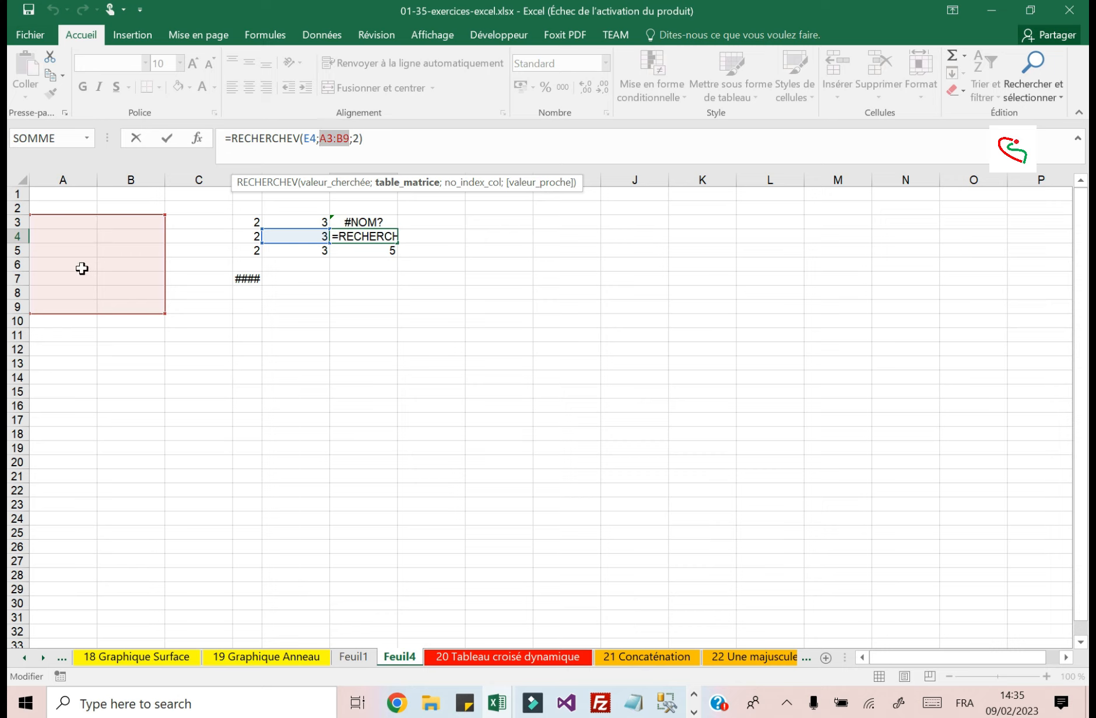
pyautogui.click(63, 220)
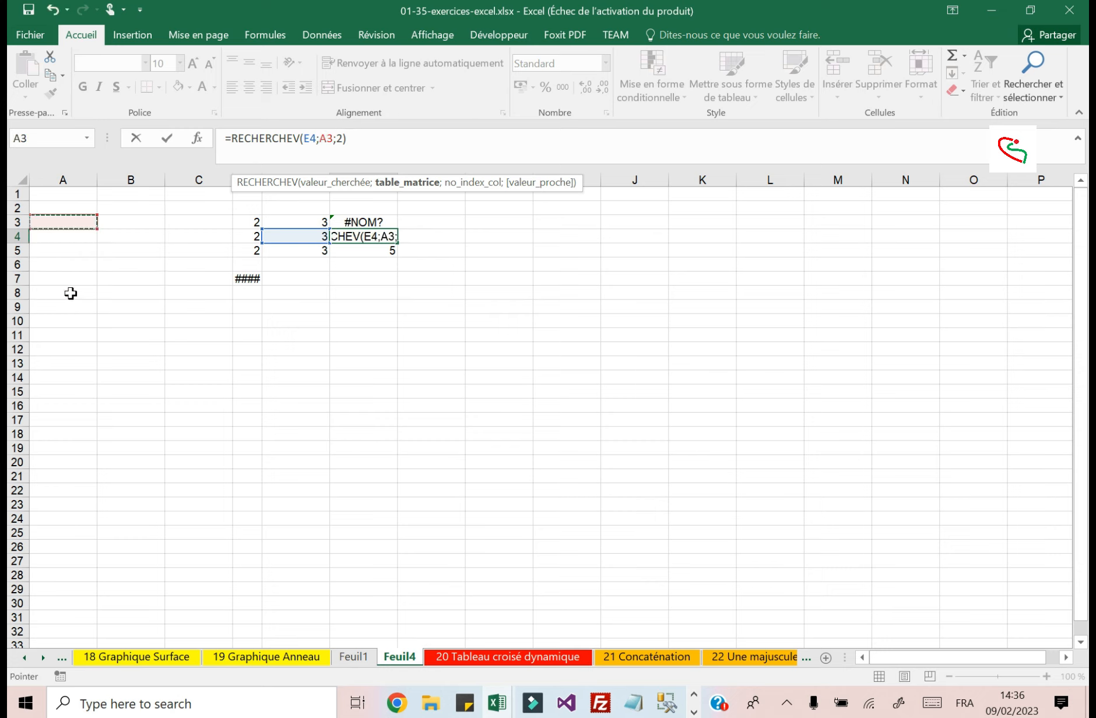
pyautogui.hotkey('ctrl', 'Return')
# - Enter the numbers 1, 2, 3, 4 and 5 down cells A3 to A7 as the lookup table's key column
pyautogui.click(71, 222)
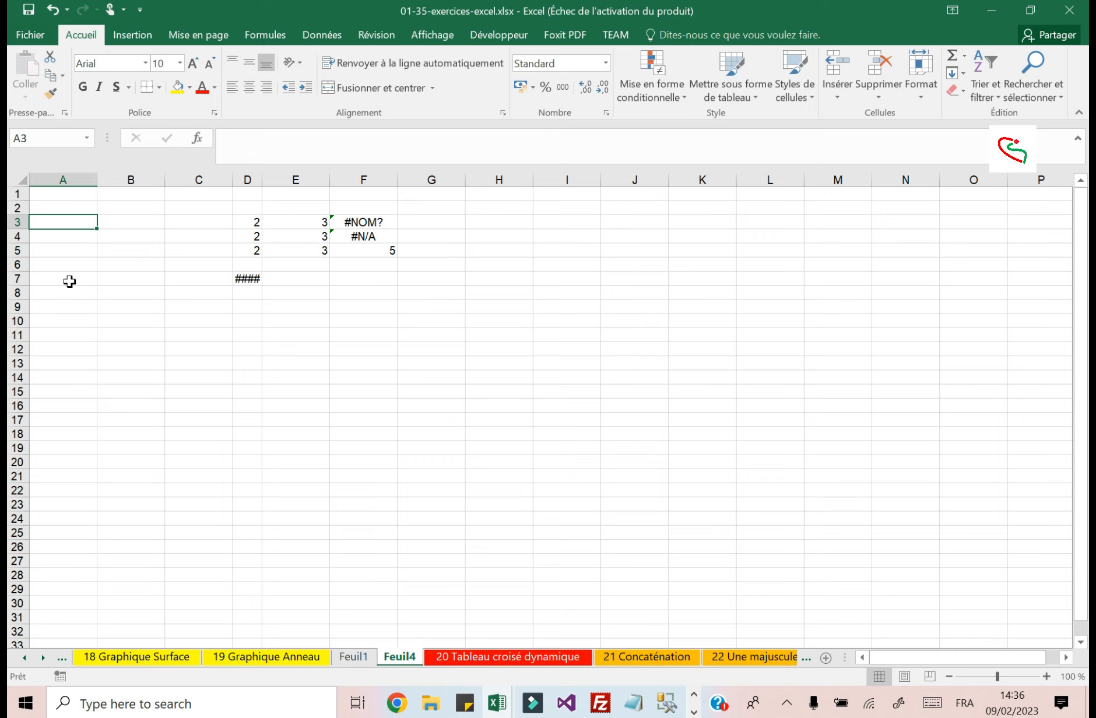
pyautogui.write('1')
pyautogui.press('Return')
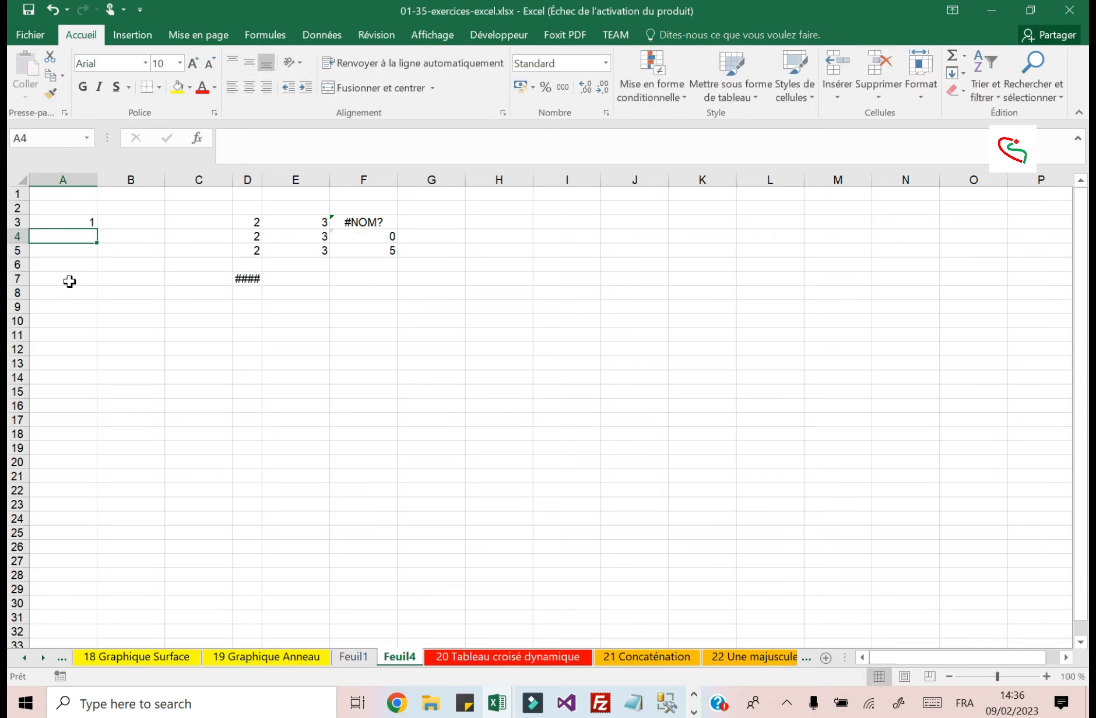
pyautogui.write('2')
pyautogui.press('Return')
pyautogui.write('3')
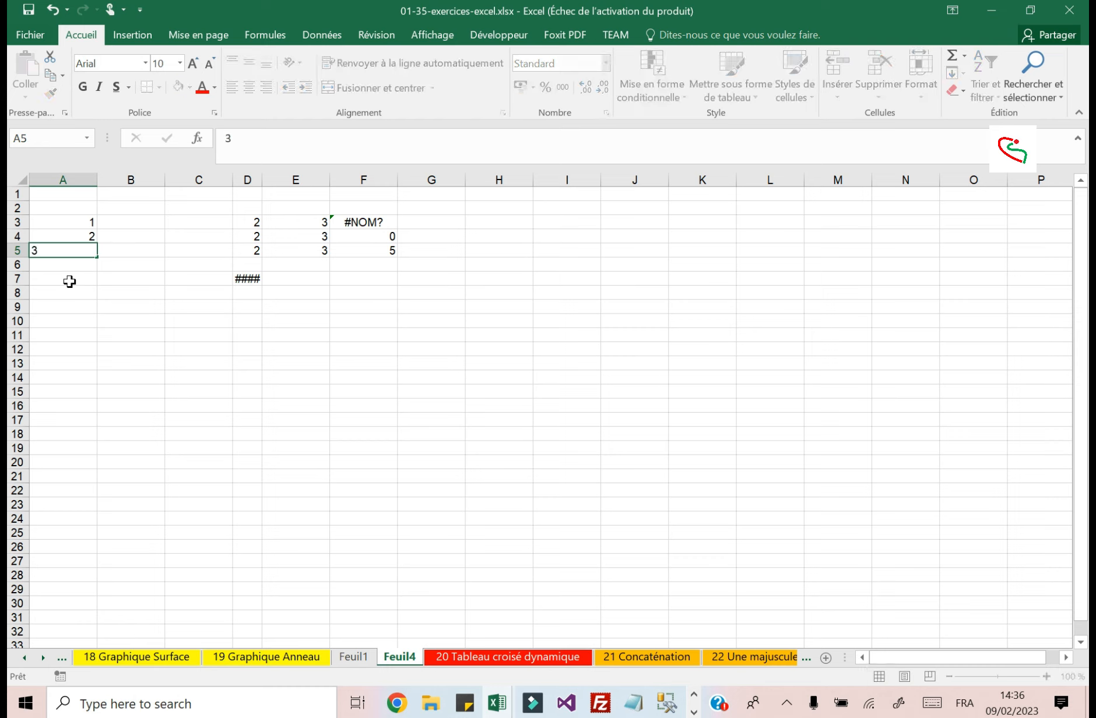
pyautogui.press('Return')
pyautogui.write('1')
pyautogui.write('4')
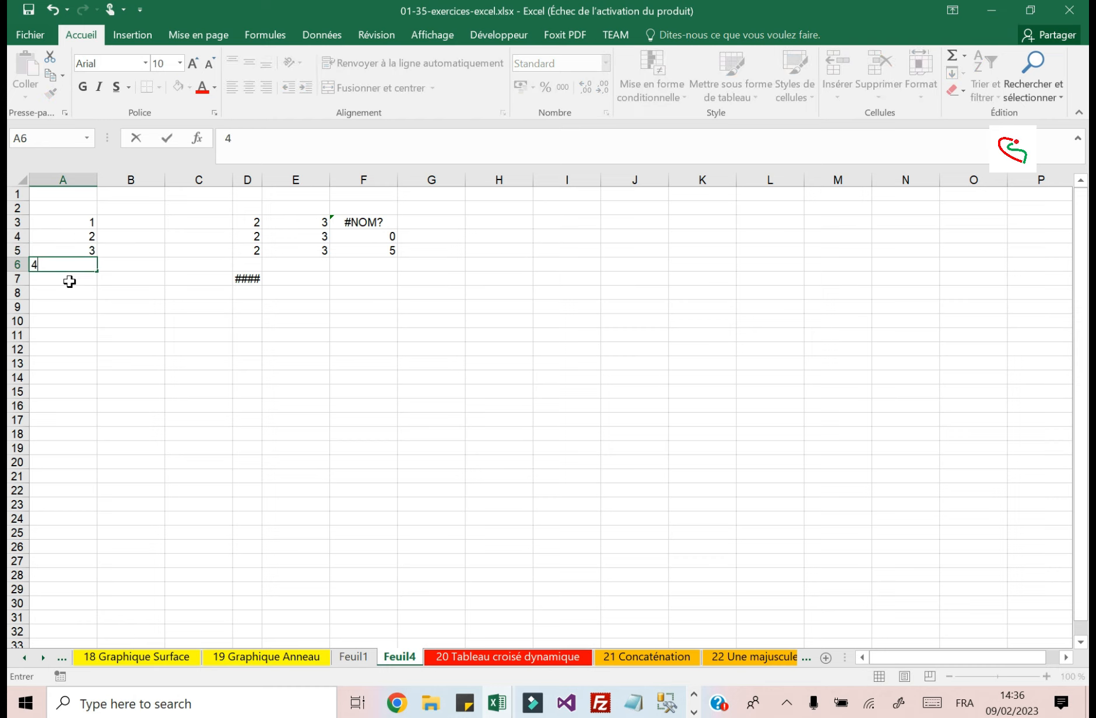
pyautogui.press('Return')
pyautogui.write('5')
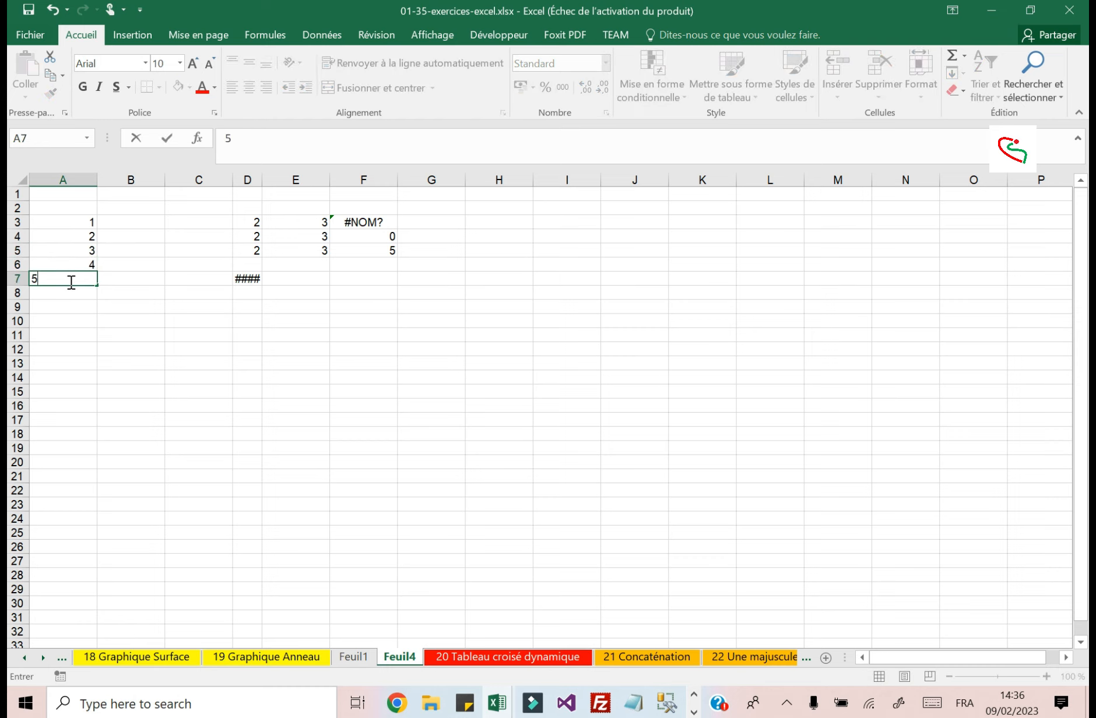
# - Fill the lookup table's second column, B3:B7, with the series Nom1 to Nom5 beside the numbers
pyautogui.click(105, 222)
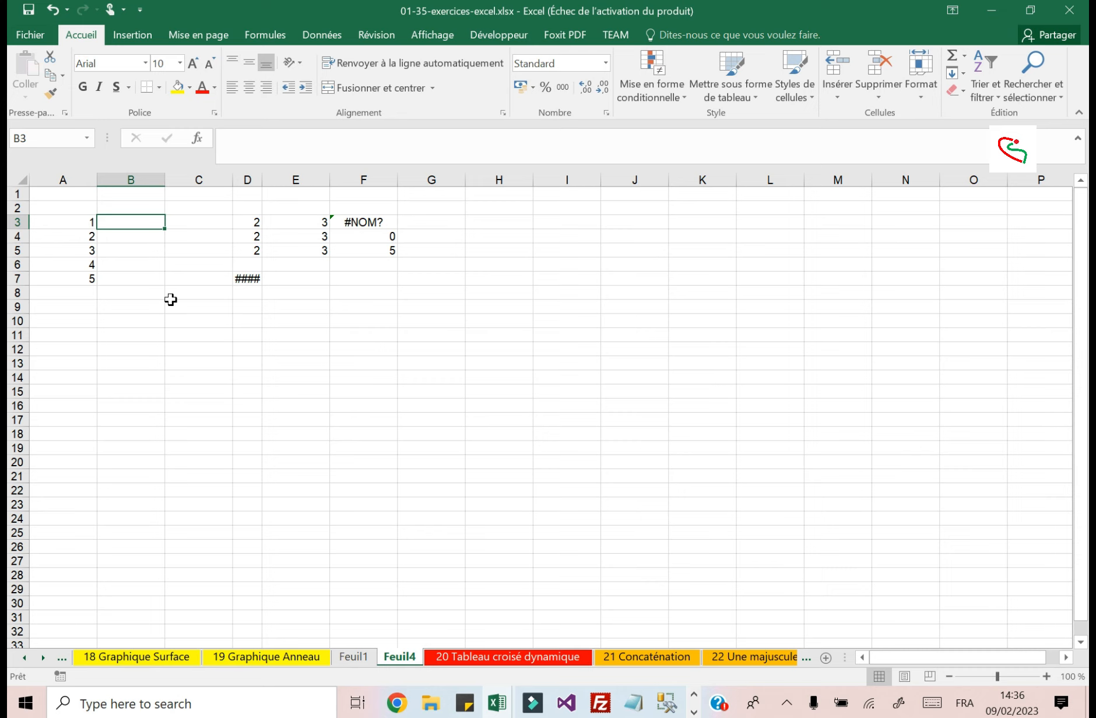
pyautogui.write('Nom')
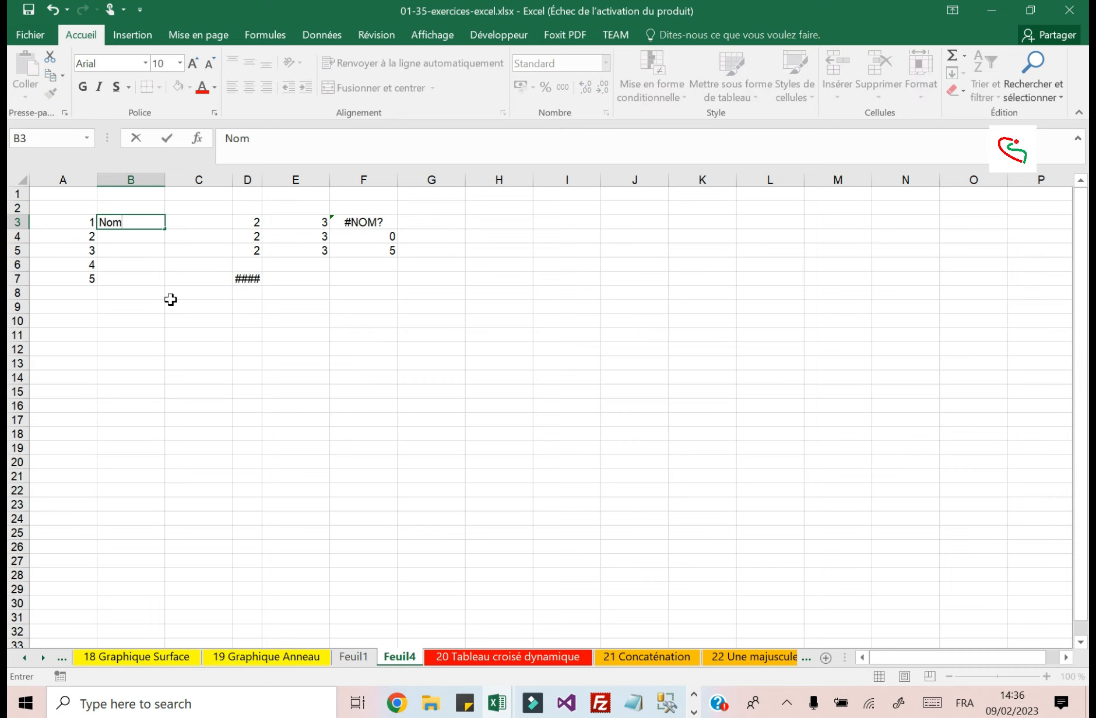
pyautogui.write('1')
pyautogui.press('Return')
pyautogui.write('Nom')
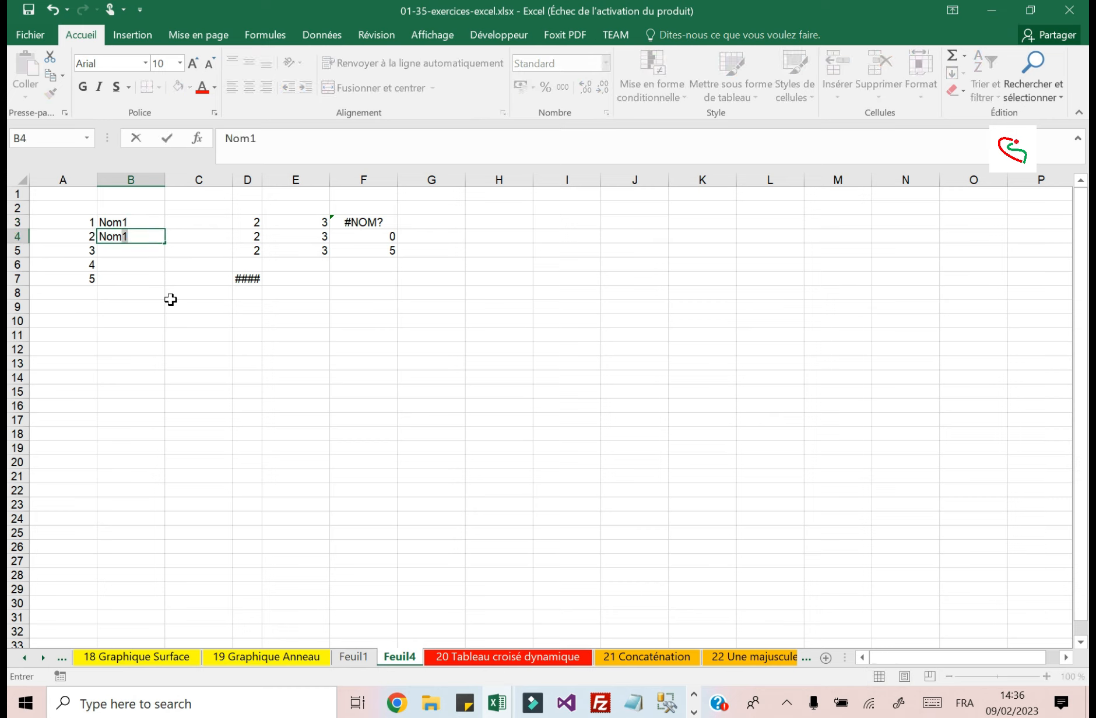
pyautogui.write('2')
pyautogui.press('Return')
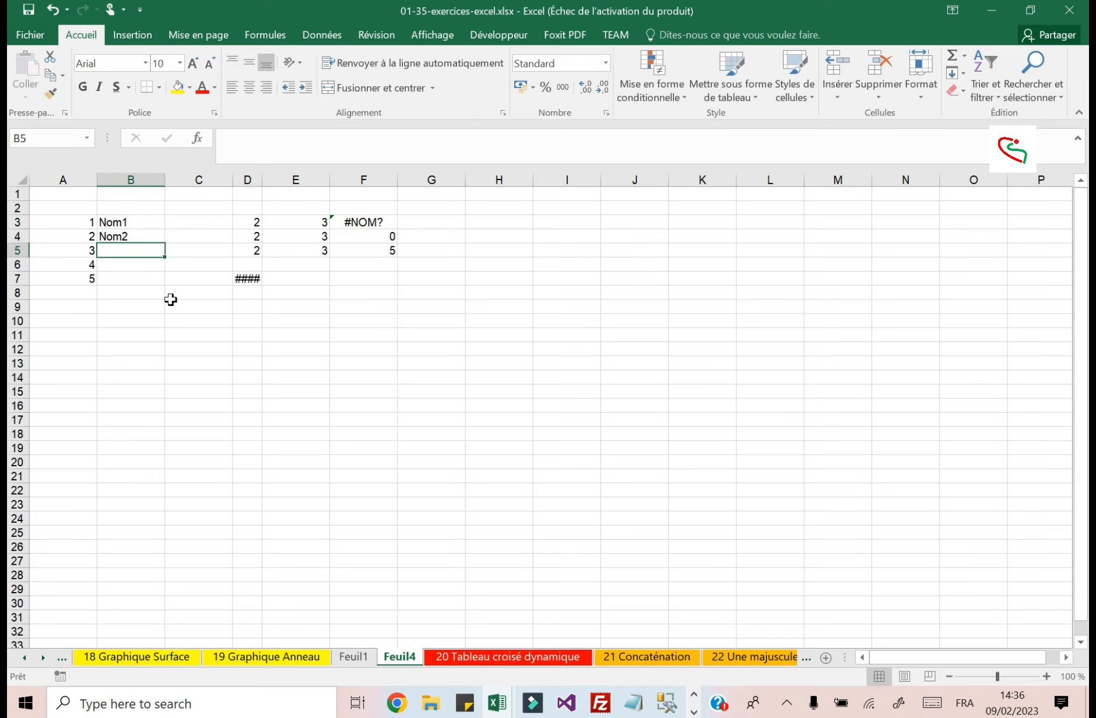
pyautogui.click(123, 221)
pyautogui.moveTo(164, 228); pyautogui.dragTo(162, 298)
# - Compare the RECHERCHEV result in F4 with the matching key in A5 and its name in B5
pyautogui.click(371, 236)
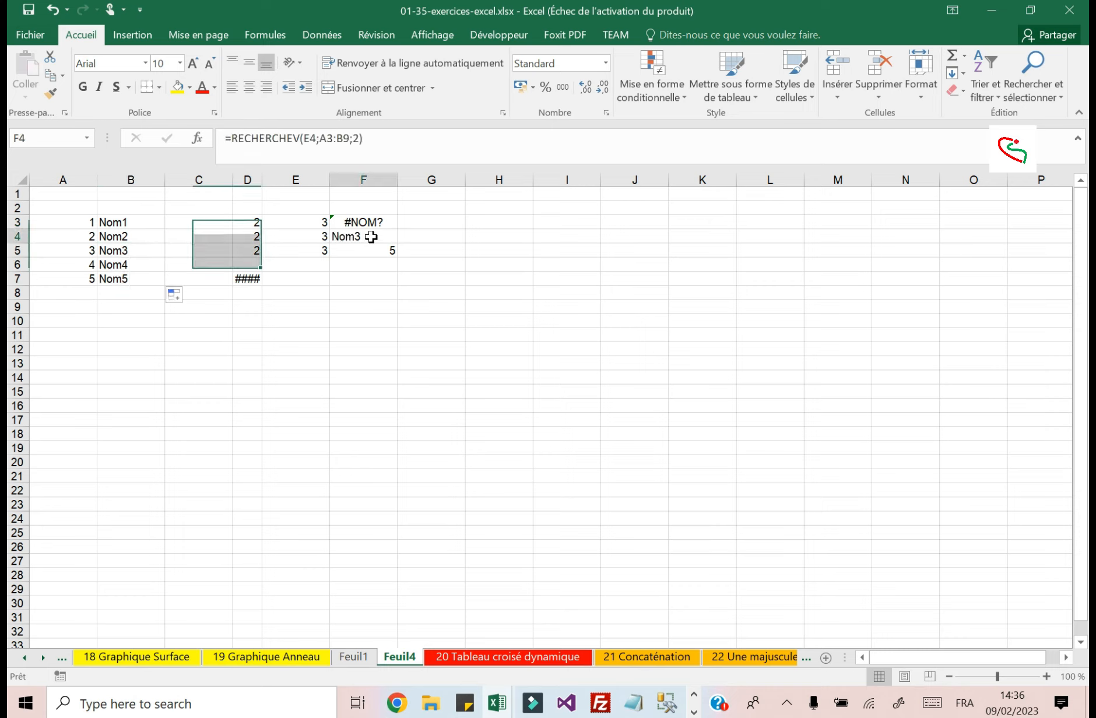
pyautogui.click(134, 250)
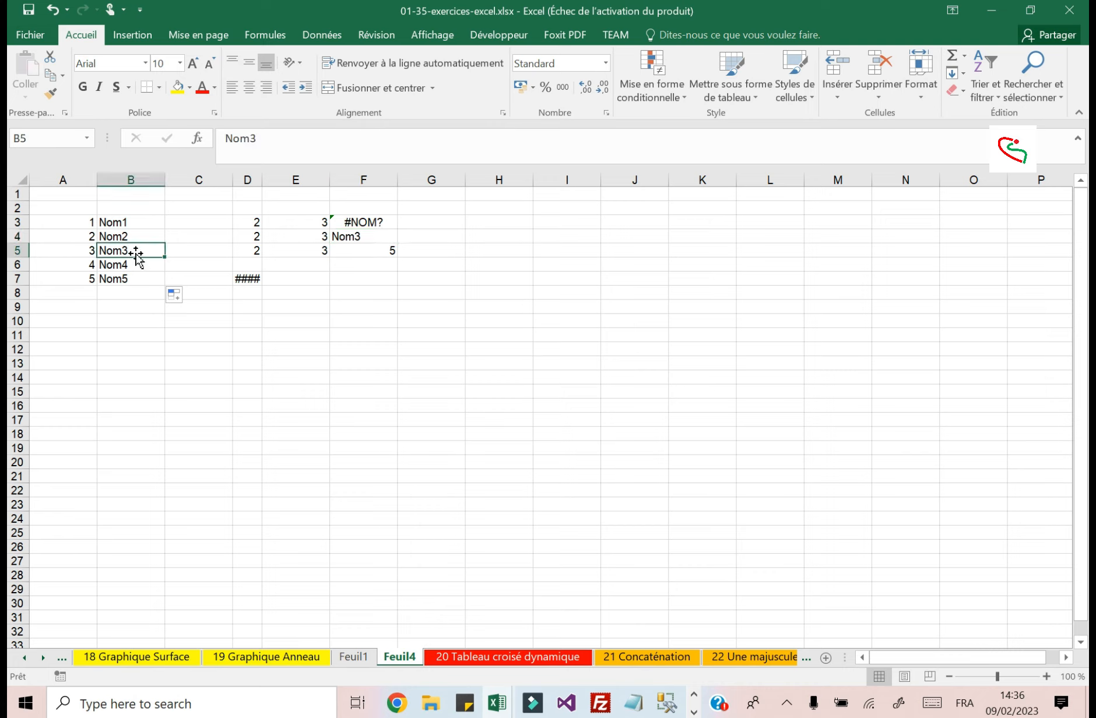
pyautogui.click(373, 235)
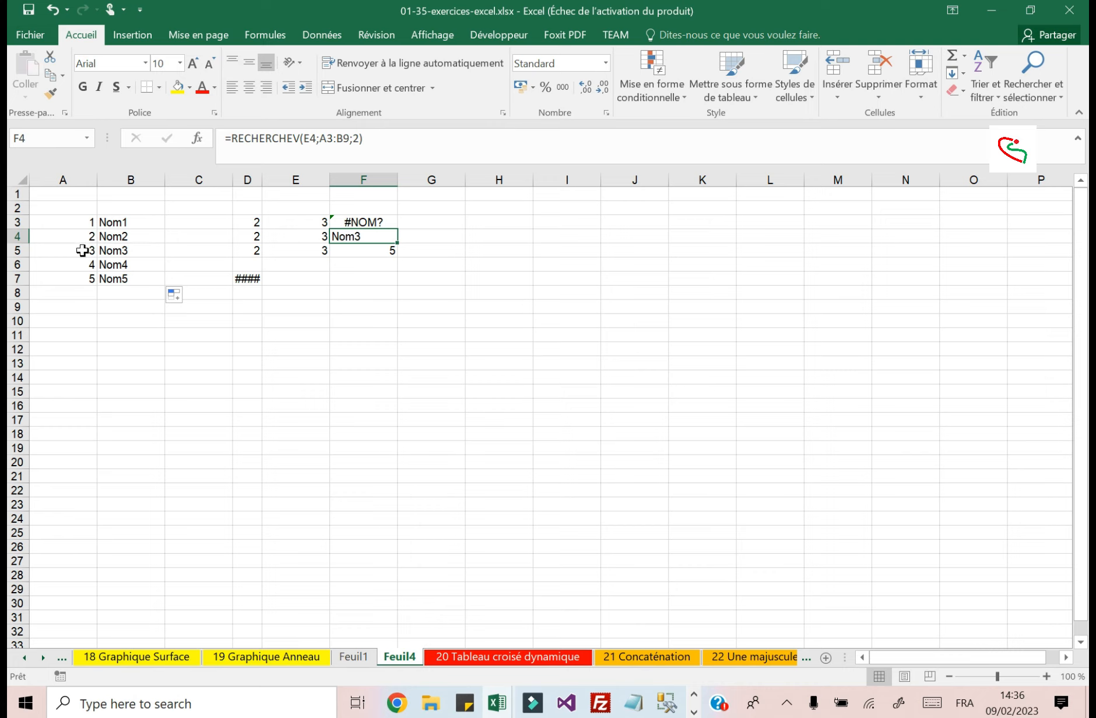
pyautogui.click(80, 250)
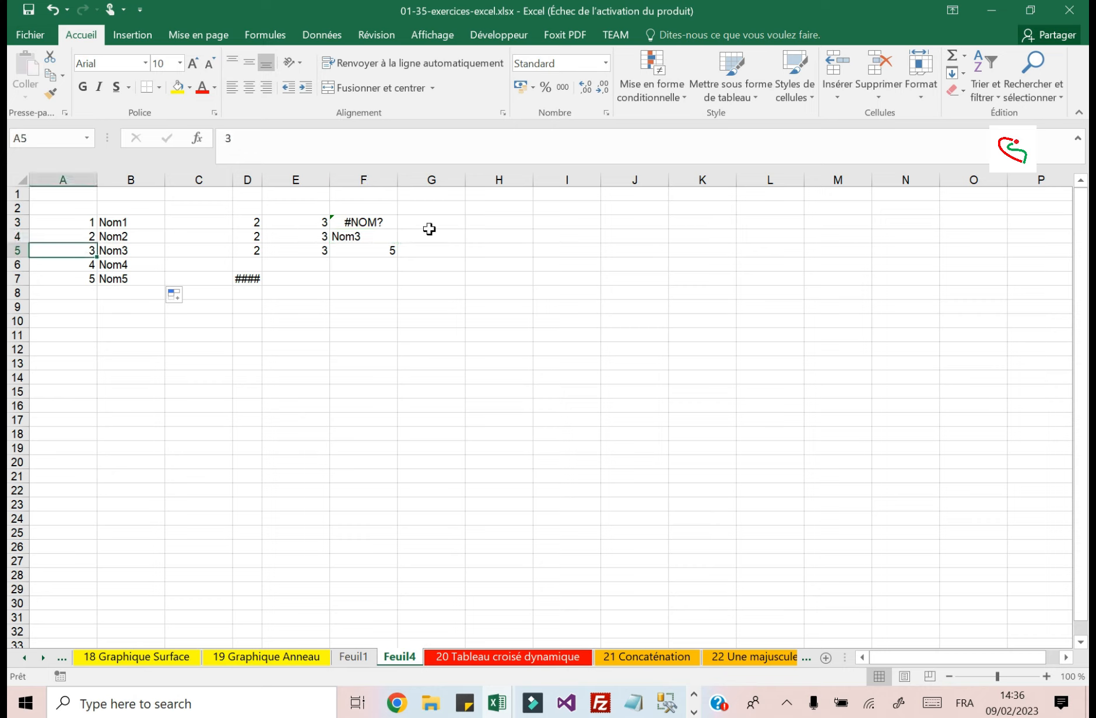
pyautogui.click(382, 240)
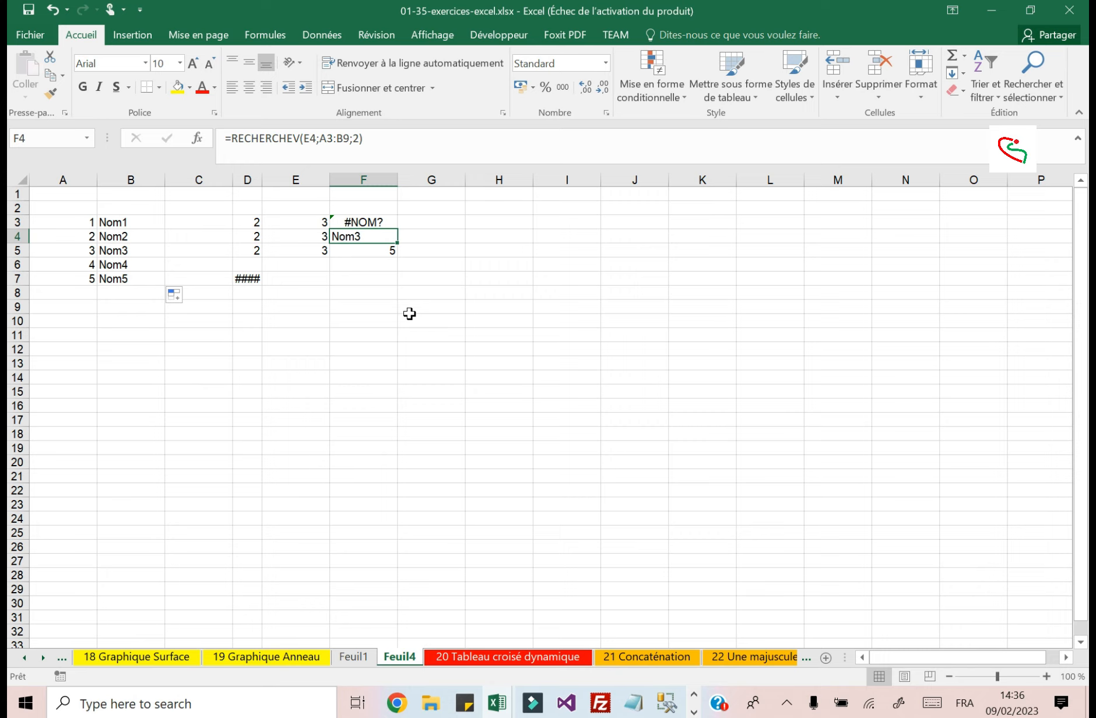
# - Widen column D enough to display the long number in D7
pyautogui.moveTo(261, 180); pyautogui.dragTo(315, 181)
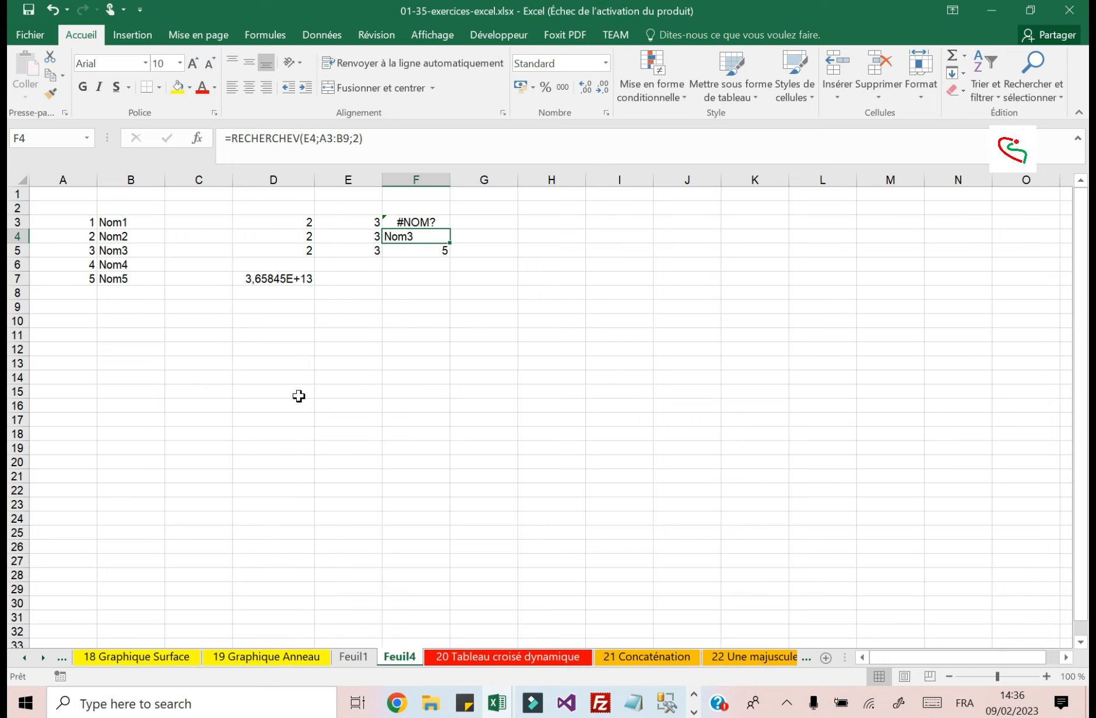